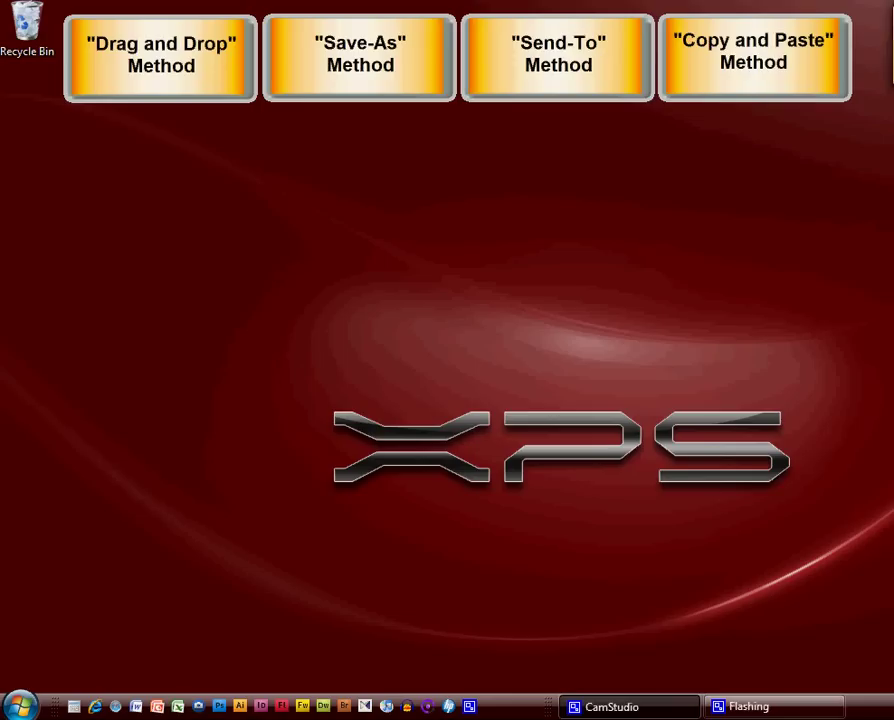
Step: Create a new desktop folder named 'animals pix'
right_click(499, 228)
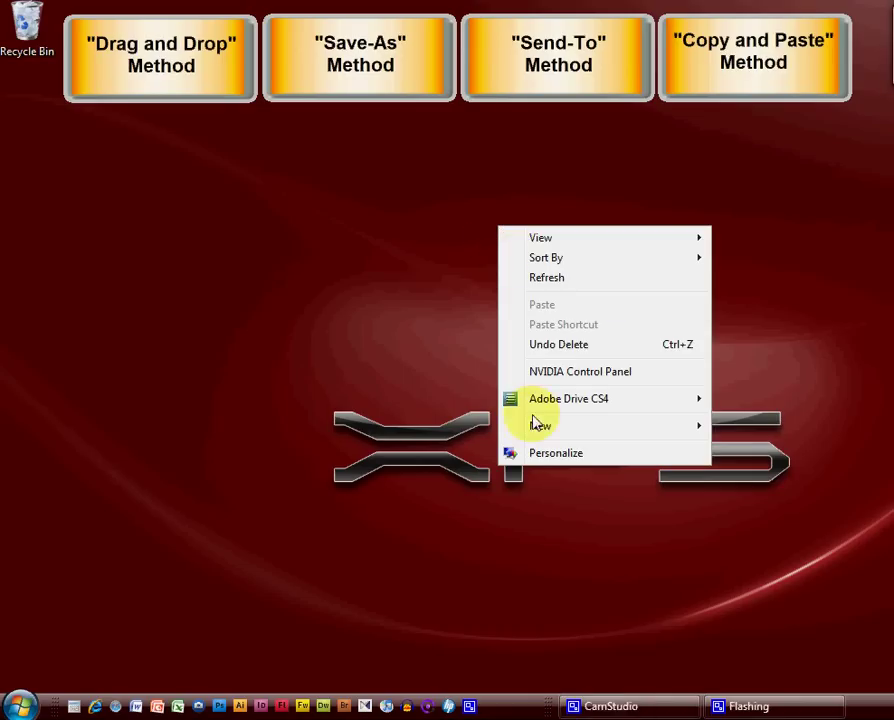
mouse_move(536, 426)
left_click(750, 426)
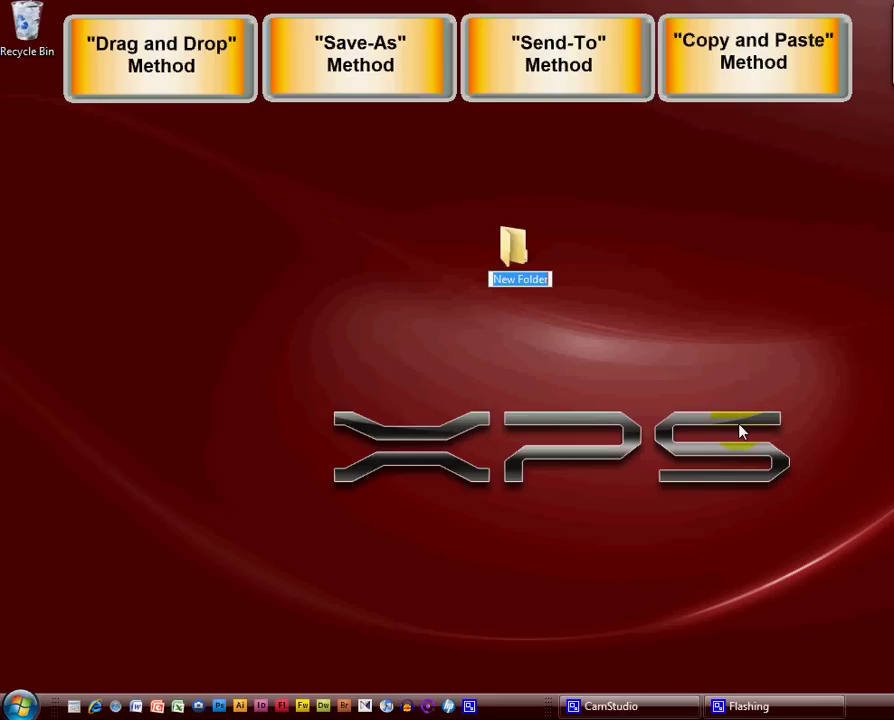
type("animals")
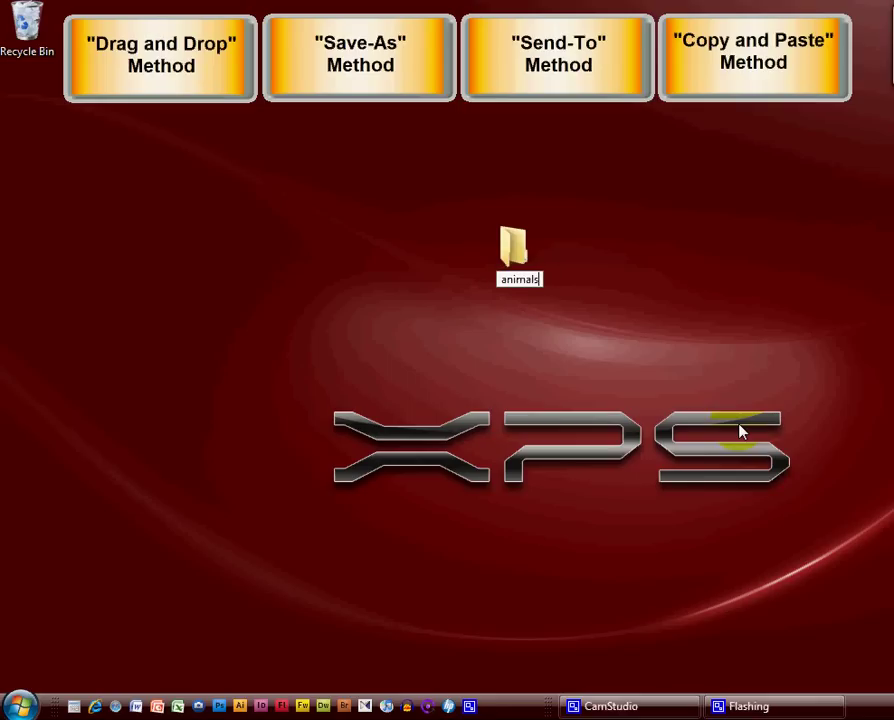
type(" pix")
key("Return")
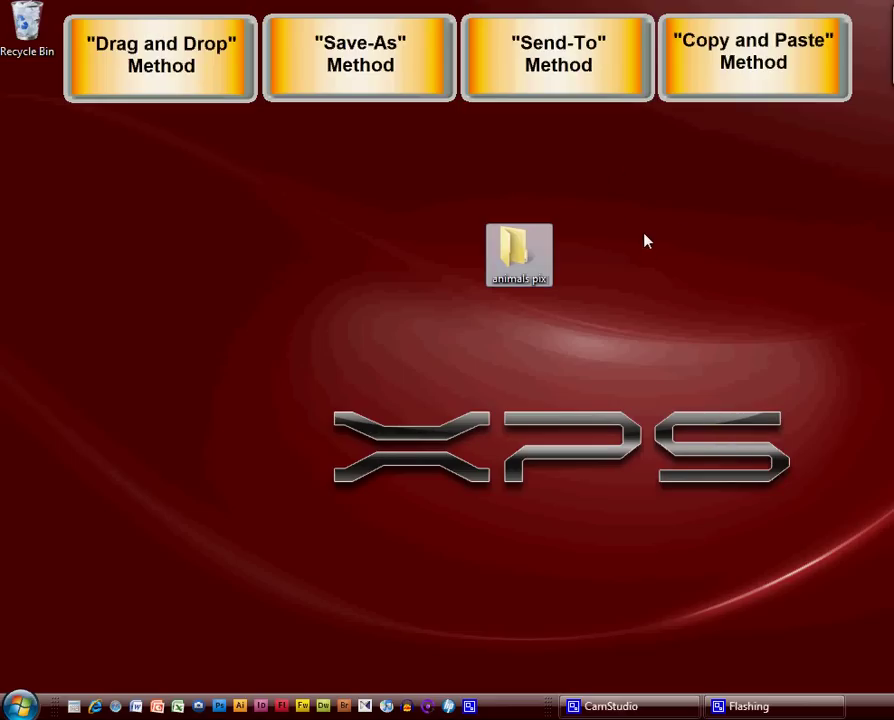
Step: Create a second desktop folder named 'blue pix'
right_click(645, 240)
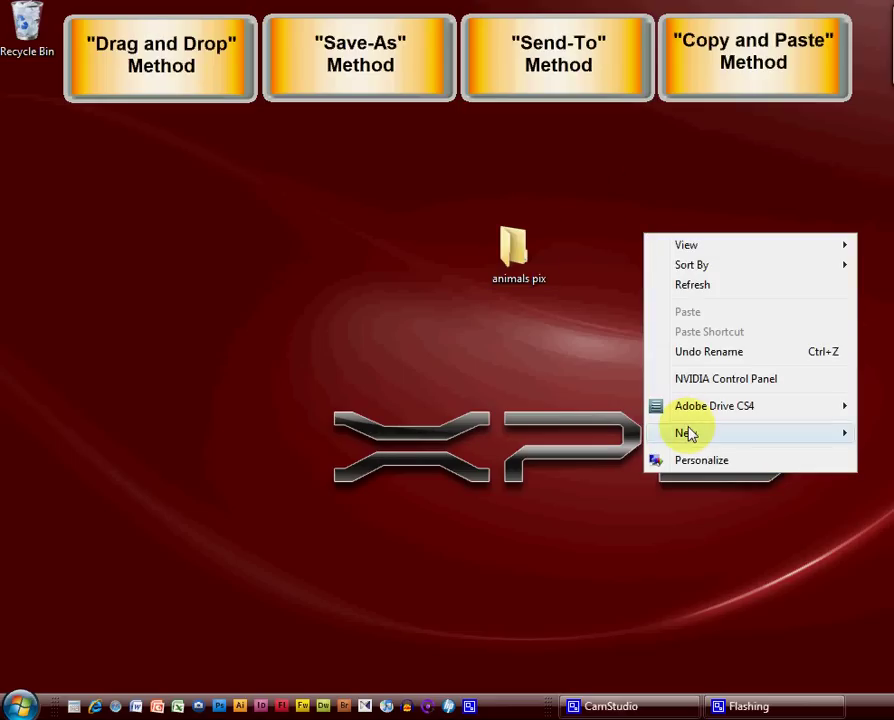
mouse_move(688, 434)
left_click(880, 433)
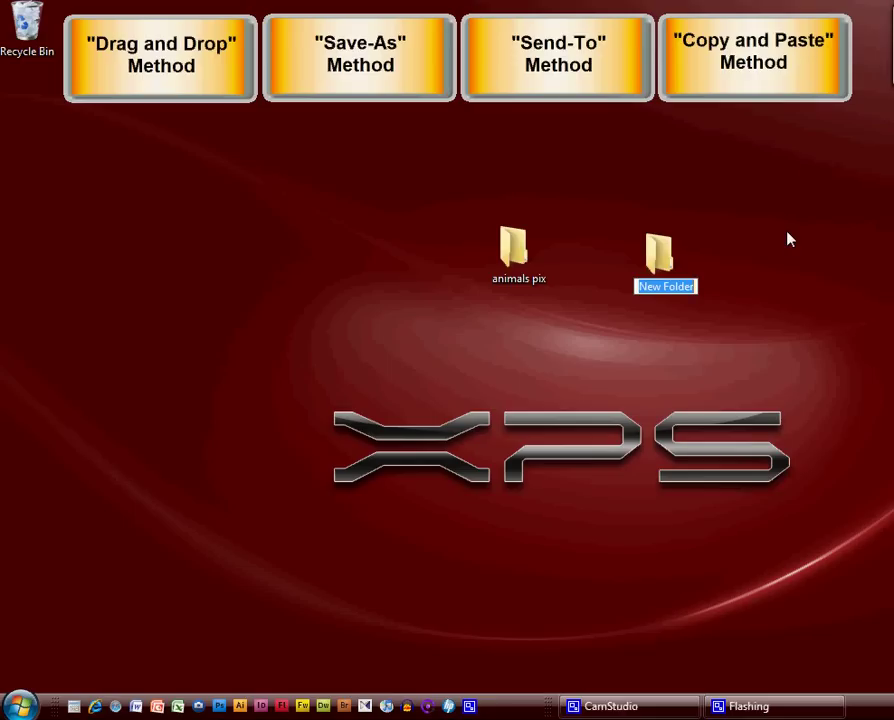
type("blu")
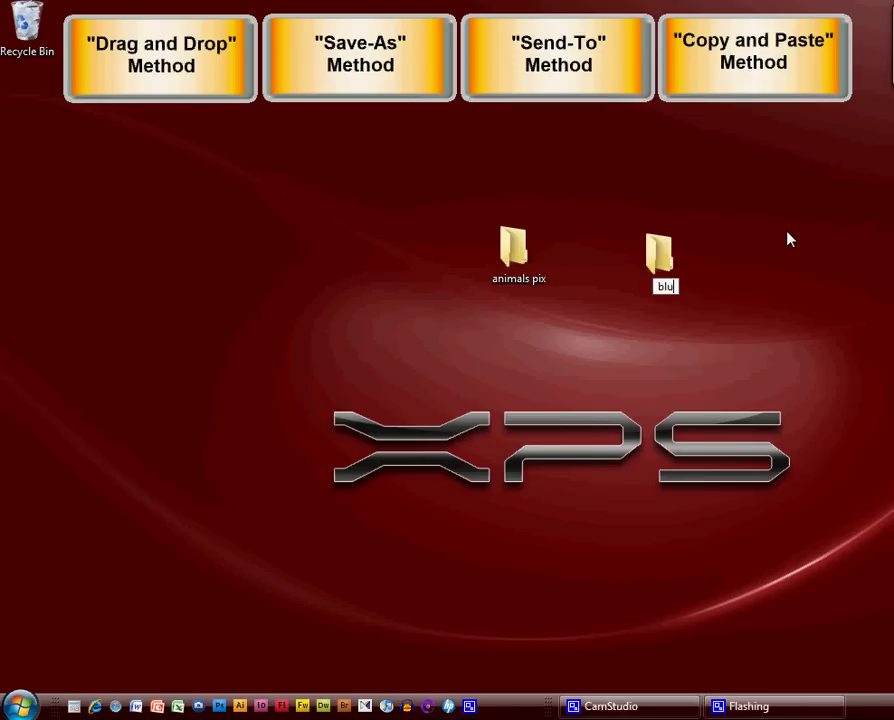
type("e pix")
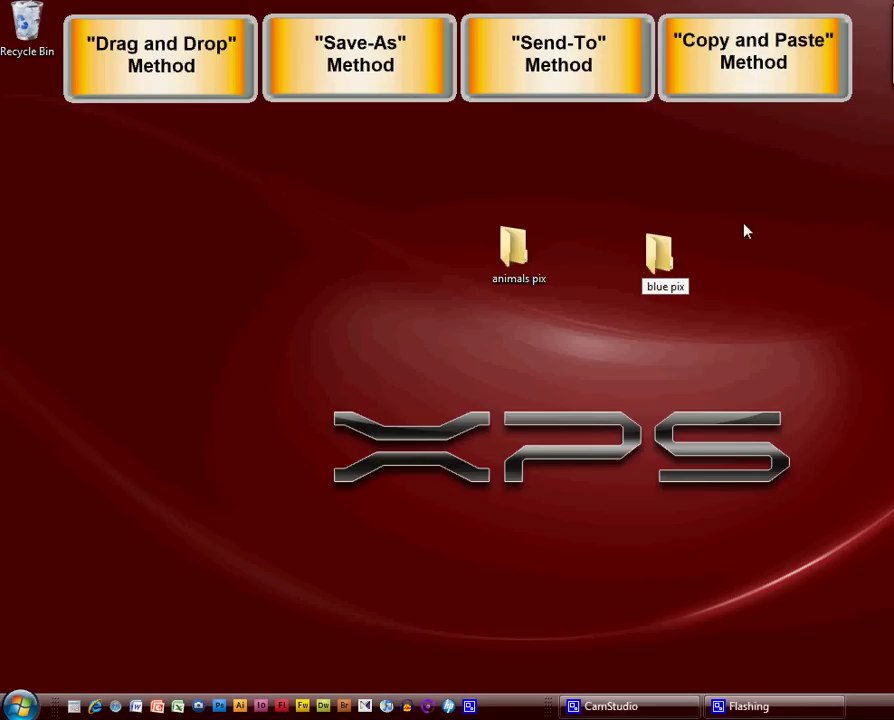
key("Return")
right_click(764, 298)
left_click(870, 253)
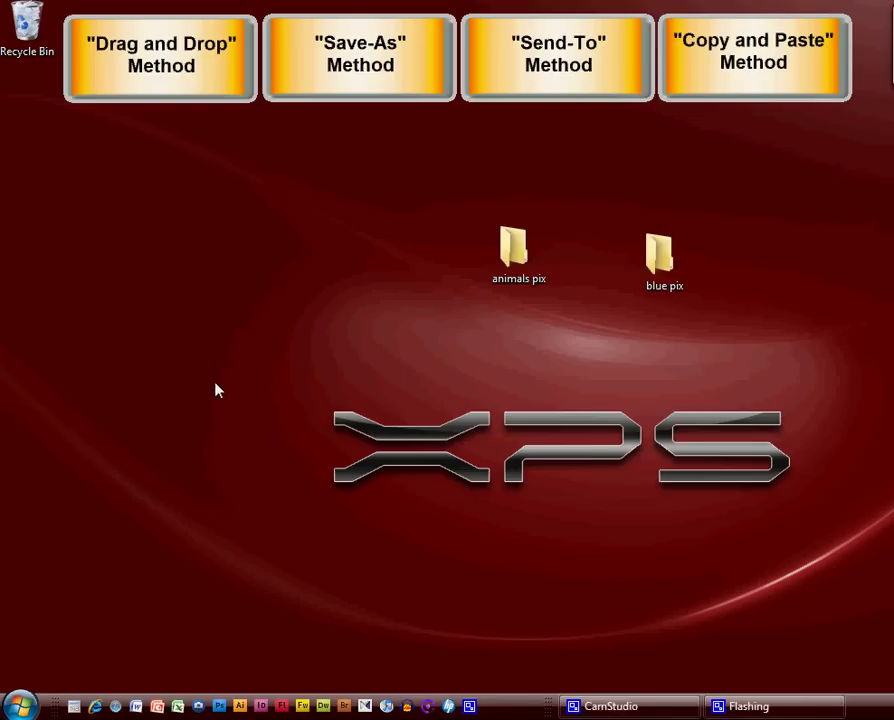
Step: Open the Sample Pictures folder from the Start menu's Pictures
left_click(20, 705)
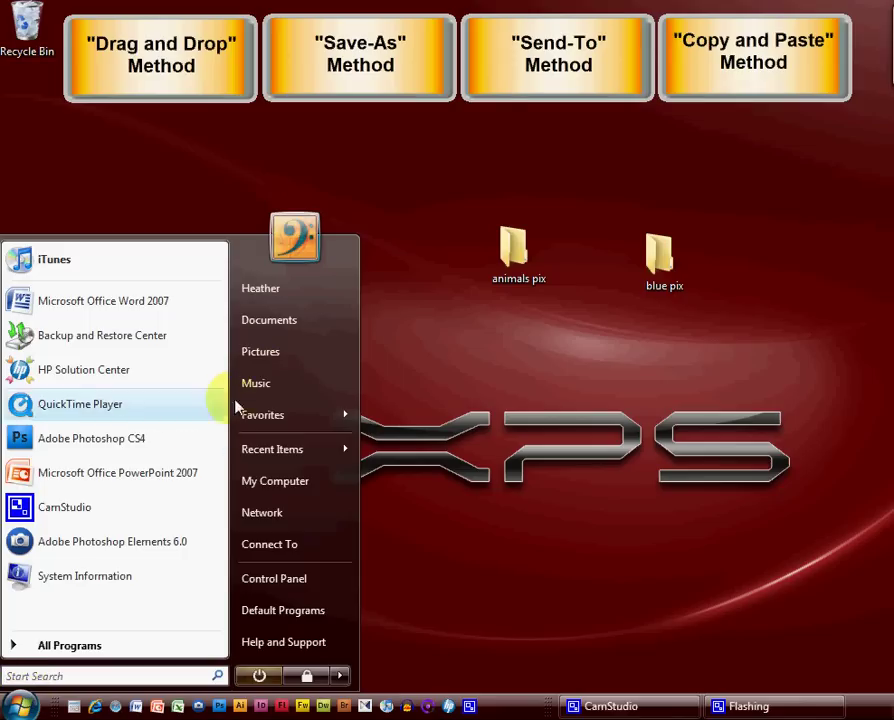
left_click(274, 352)
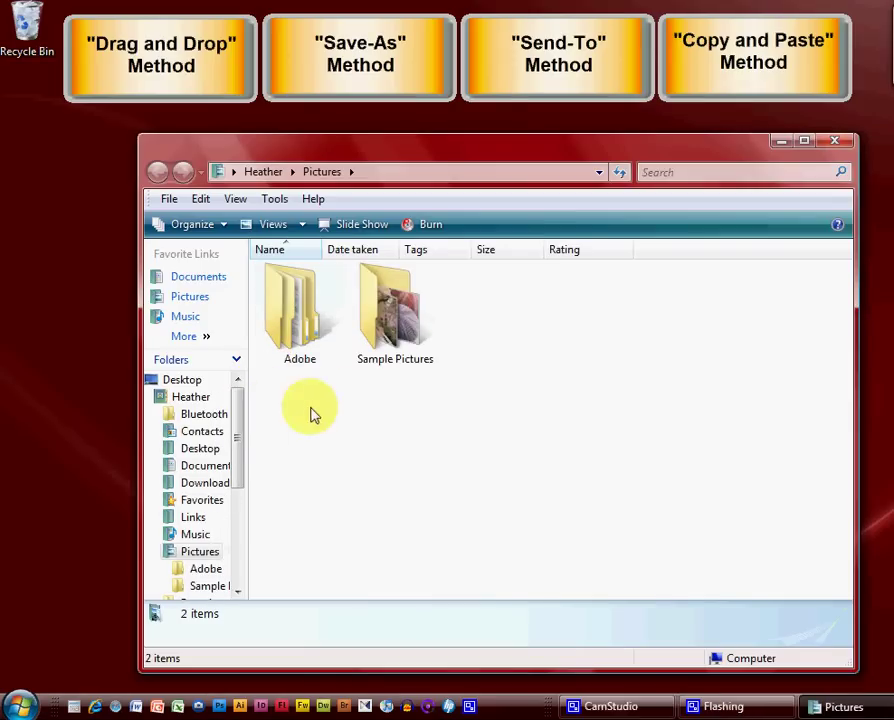
double_click(394, 312)
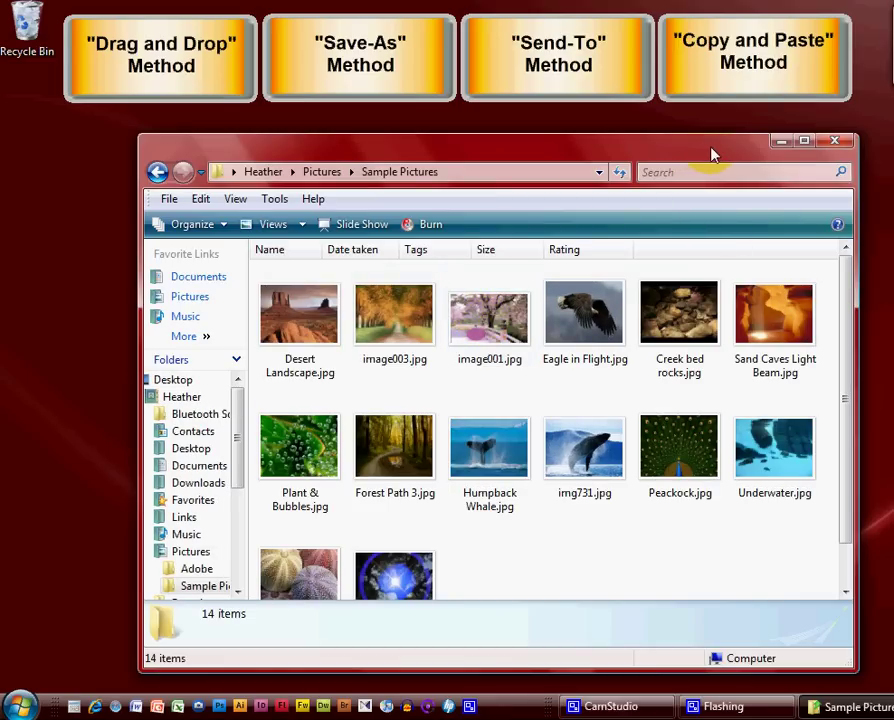
Step: Make the Explorer window a tall narrow pane on the left and move animals pix up-right
left_click_drag(700, 149, 580, 58)
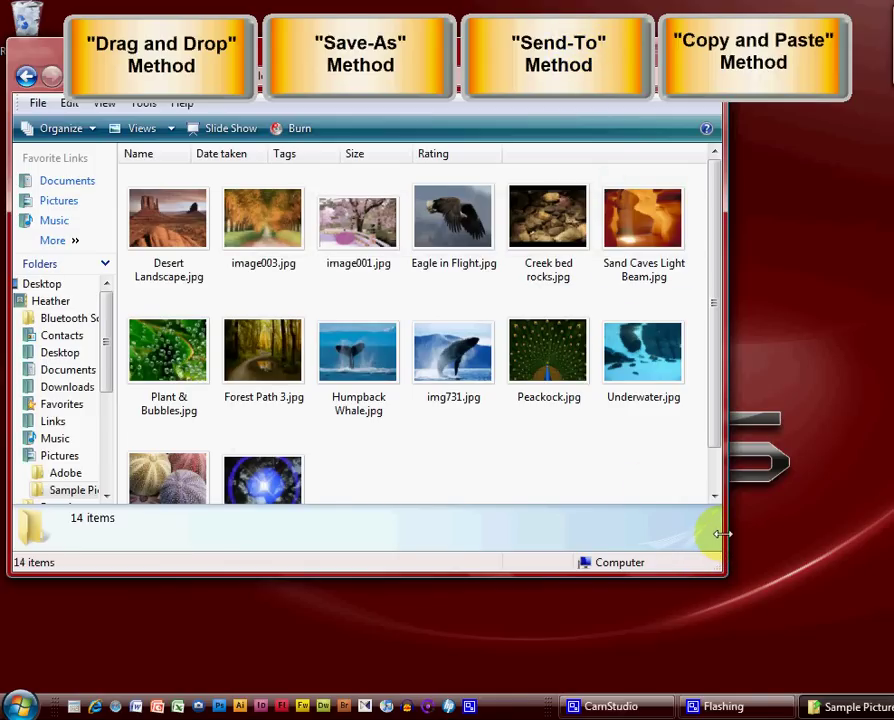
left_click_drag(722, 533, 430, 529)
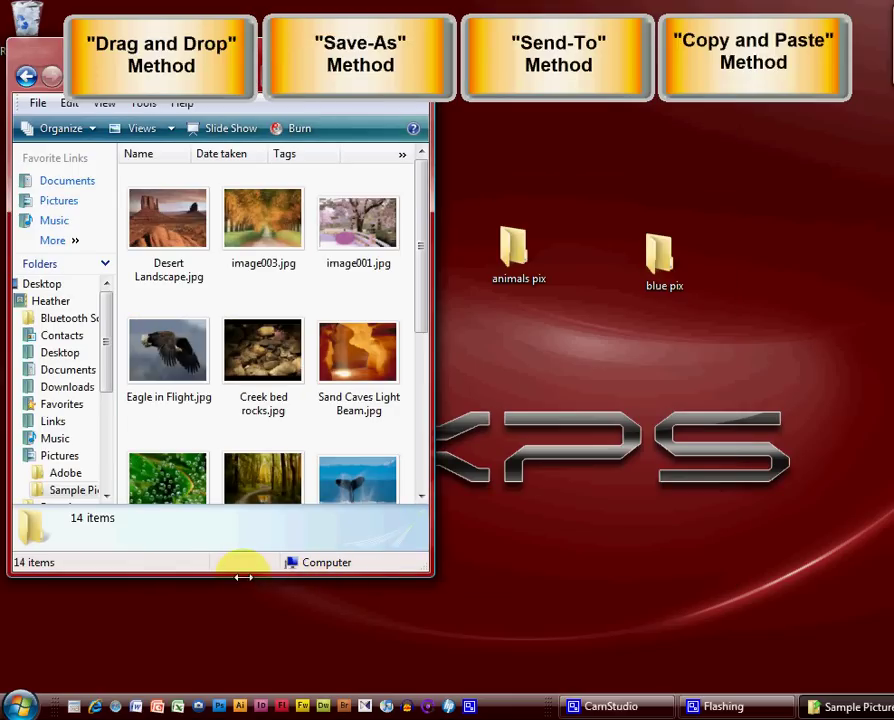
left_click_drag(243, 576, 241, 686)
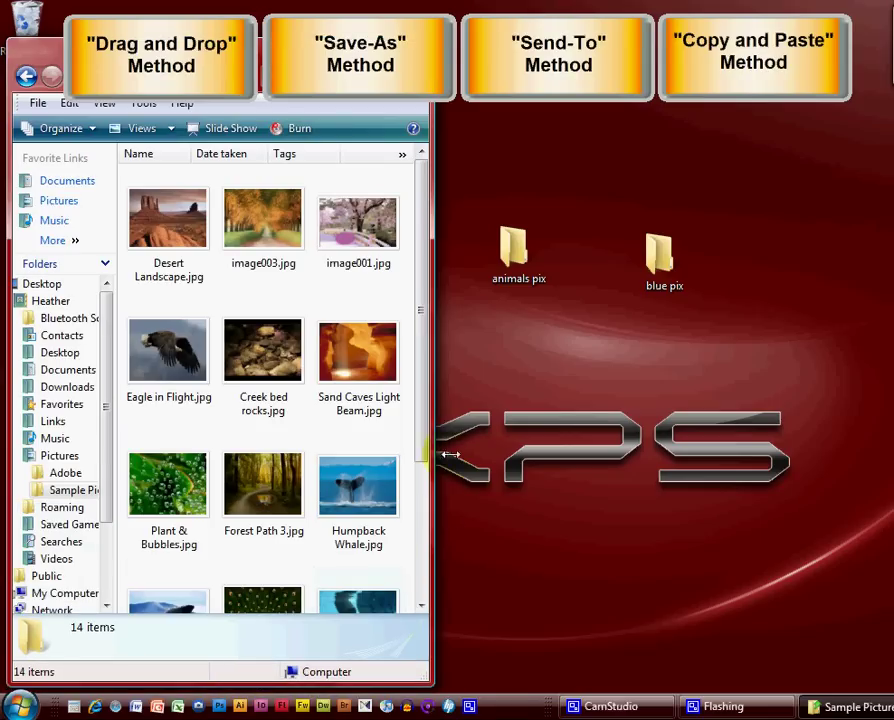
left_click_drag(434, 414, 470, 416)
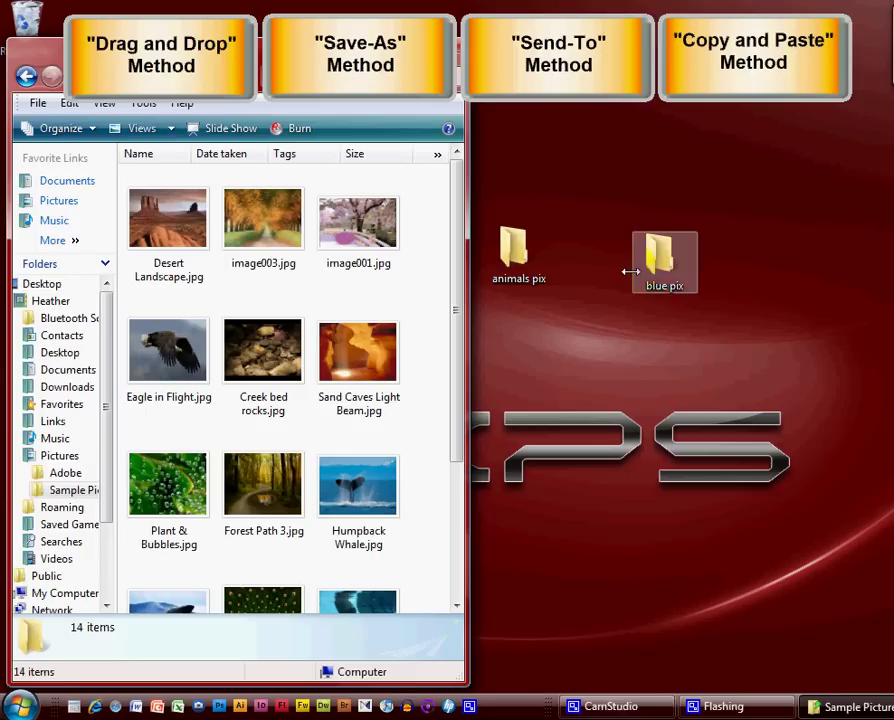
left_click_drag(518, 240, 699, 163)
Step: Reposition blue pix, then drag Humpback Whale.jpg and img731.jpg into it
left_click_drag(656, 248, 737, 302)
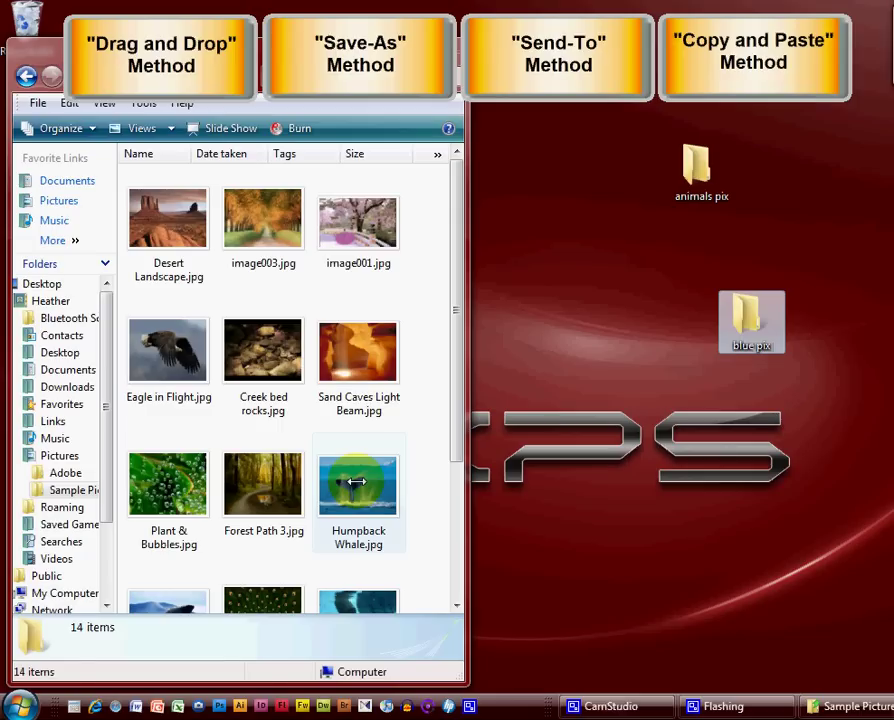
left_click(356, 482)
left_click_drag(356, 482, 745, 318)
left_click(351, 490)
left_click_drag(351, 490, 752, 328)
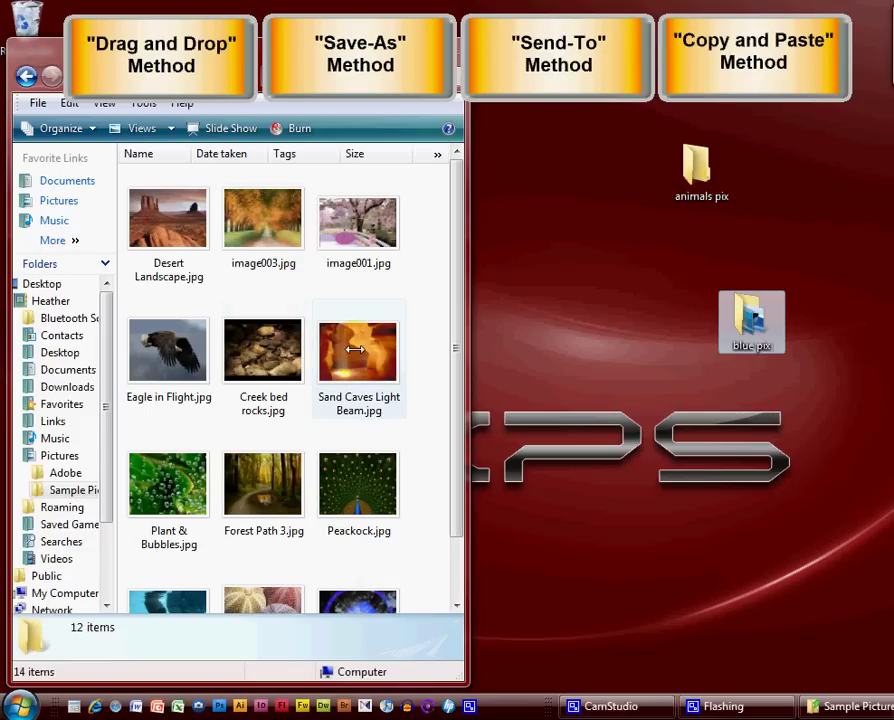
Step: Send Sand Caves Light Beam.jpg to the desktop as a shortcut and place it beside the folders
right_click(352, 345)
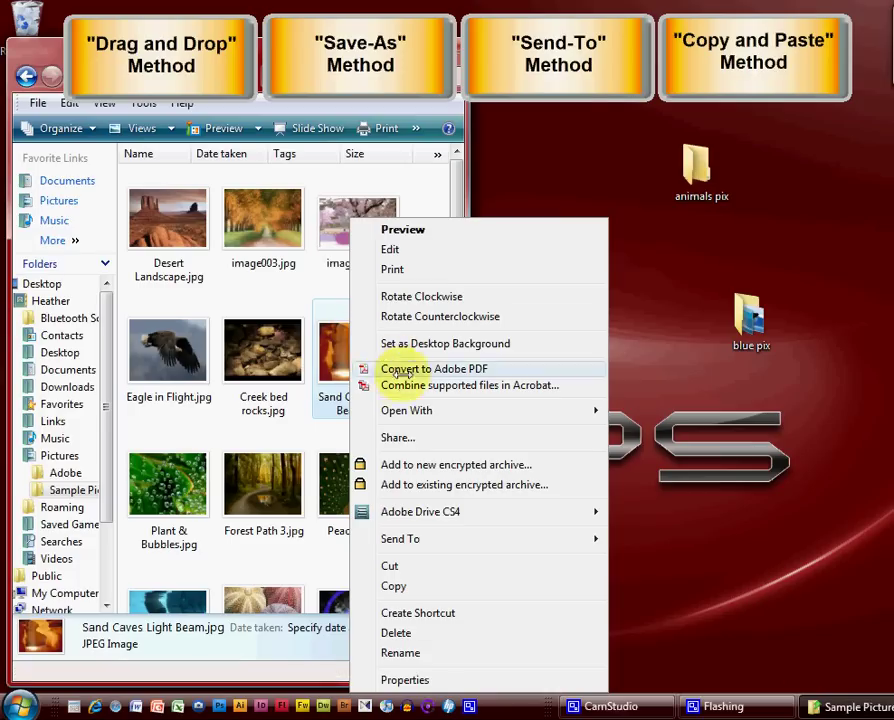
mouse_move(410, 538)
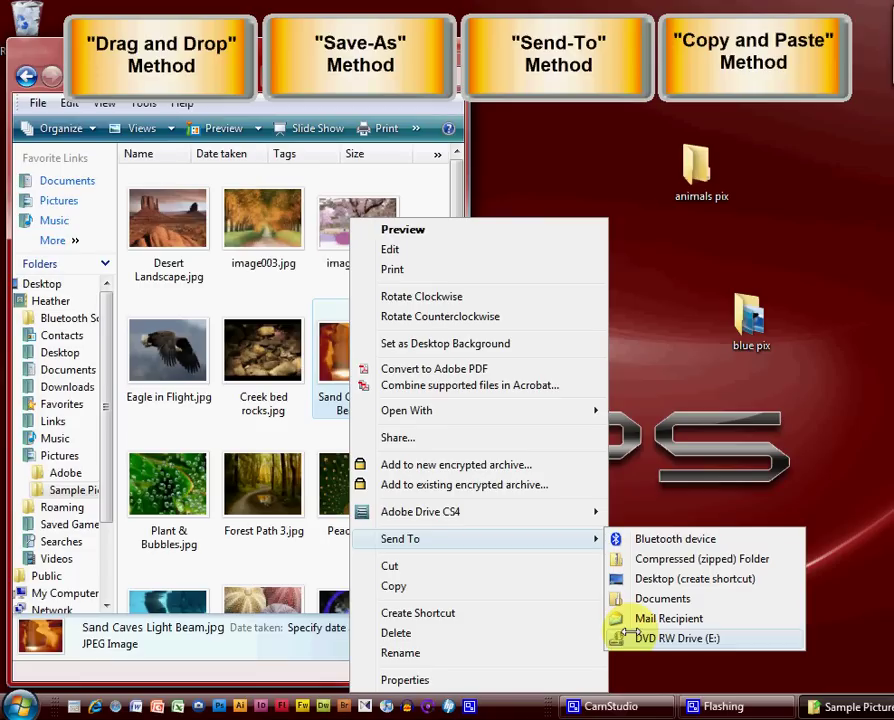
left_click(655, 578)
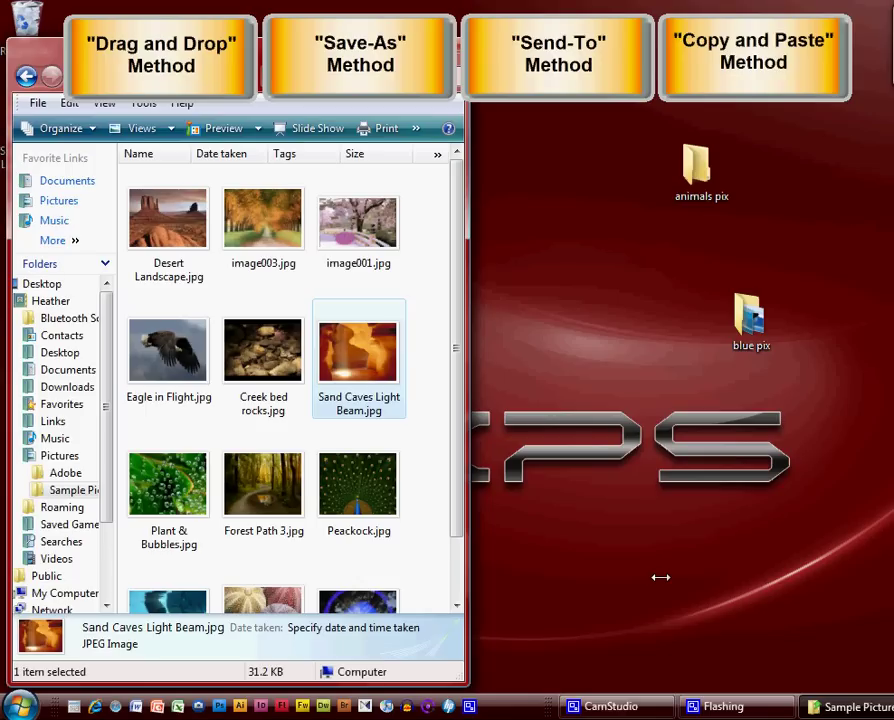
left_click_drag(42, 49, 240, 100)
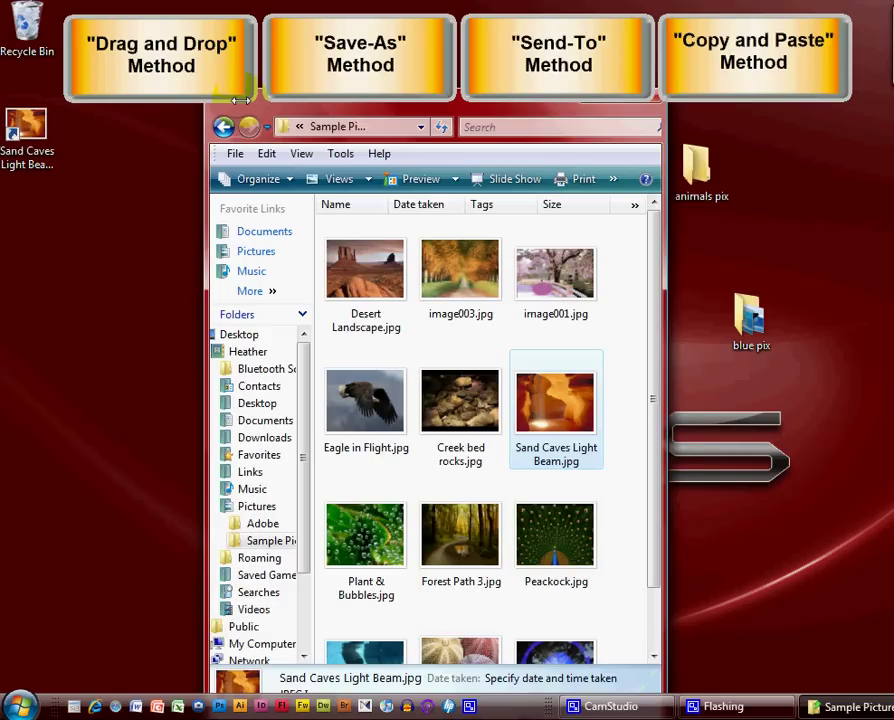
left_click_drag(26, 124, 722, 400)
left_click_drag(560, 106, 330, 80)
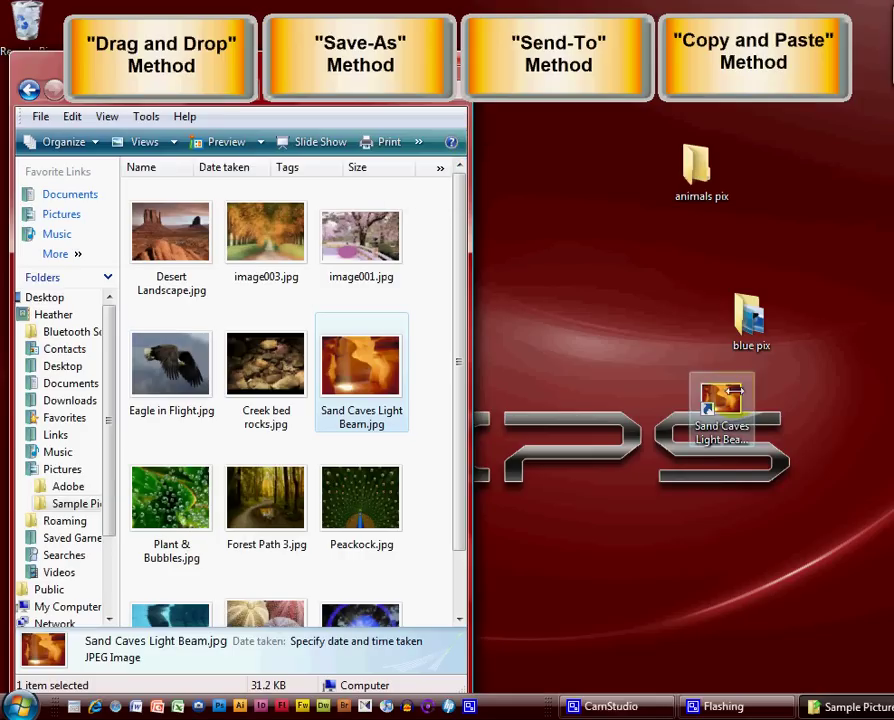
left_click_drag(728, 396, 614, 250)
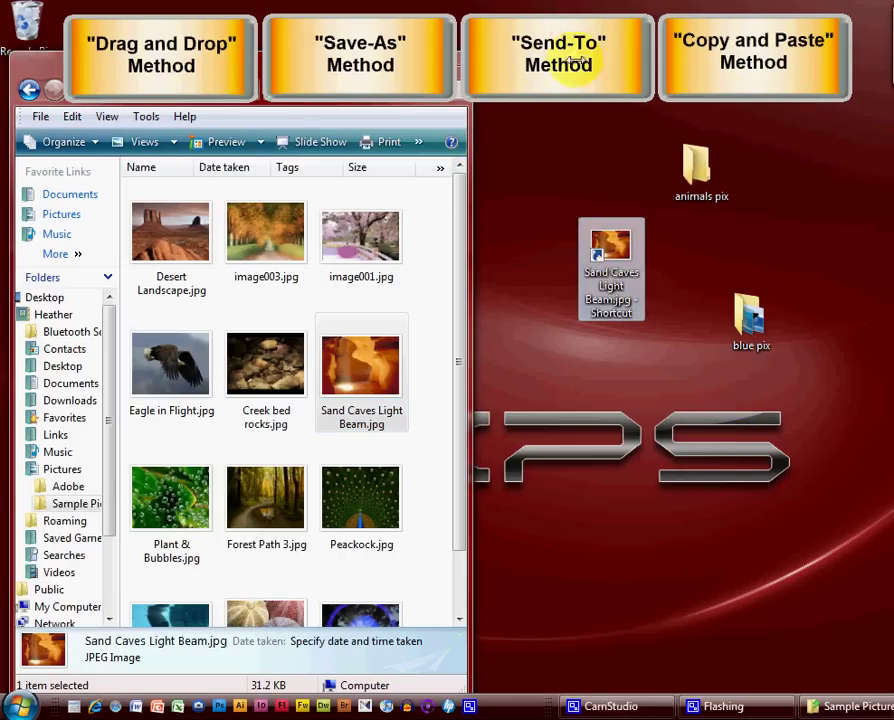
Step: Create a desktop shortcut for image003.jpg via Send To
left_click(285, 233)
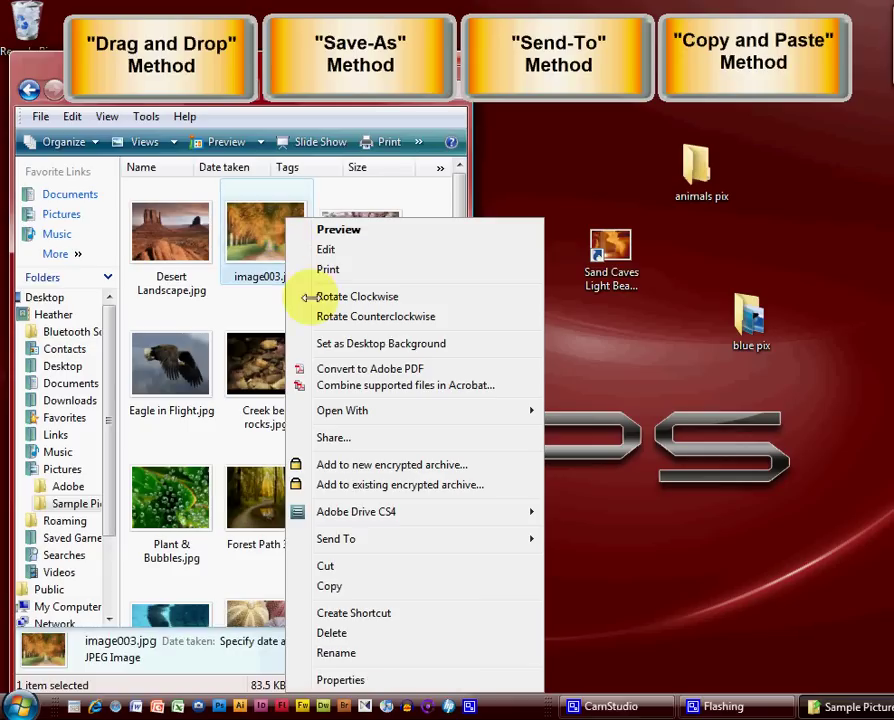
mouse_move(340, 539)
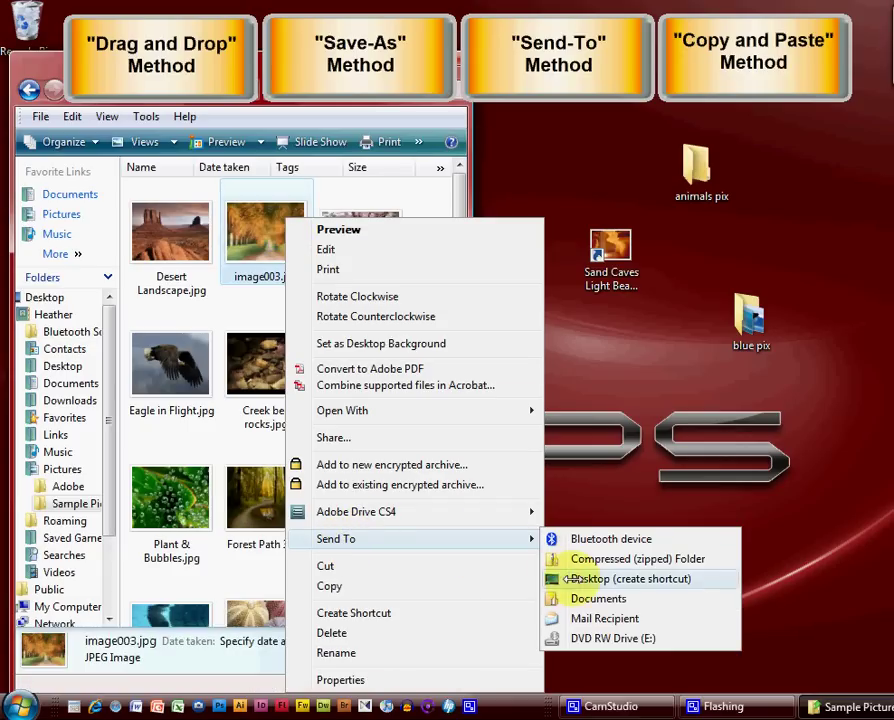
left_click(585, 580)
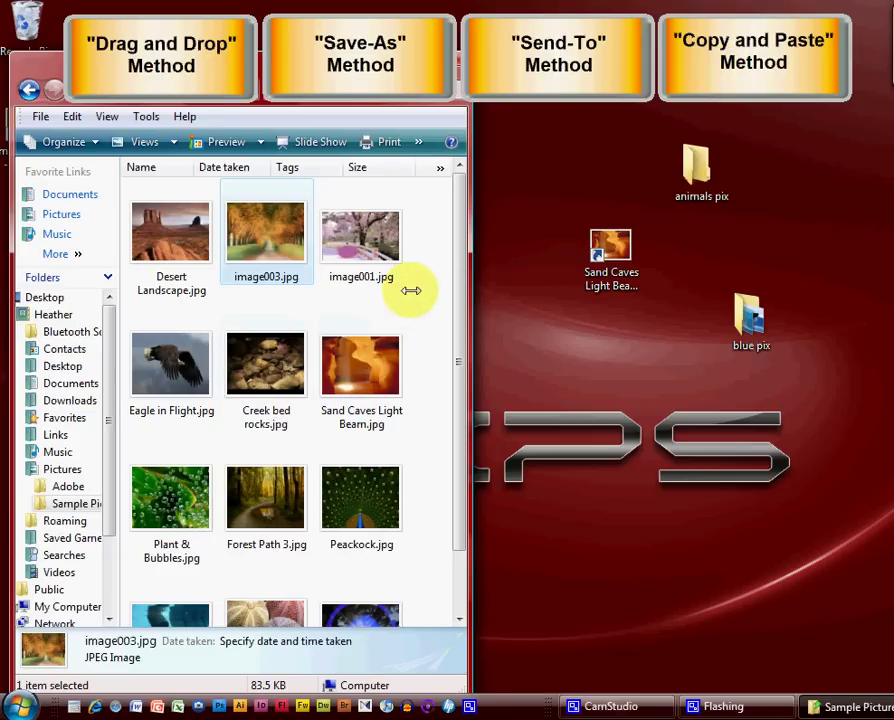
Step: Copy Peacock.jpg and paste it into the animals pix folder
scroll(458, 207, "down", 2)
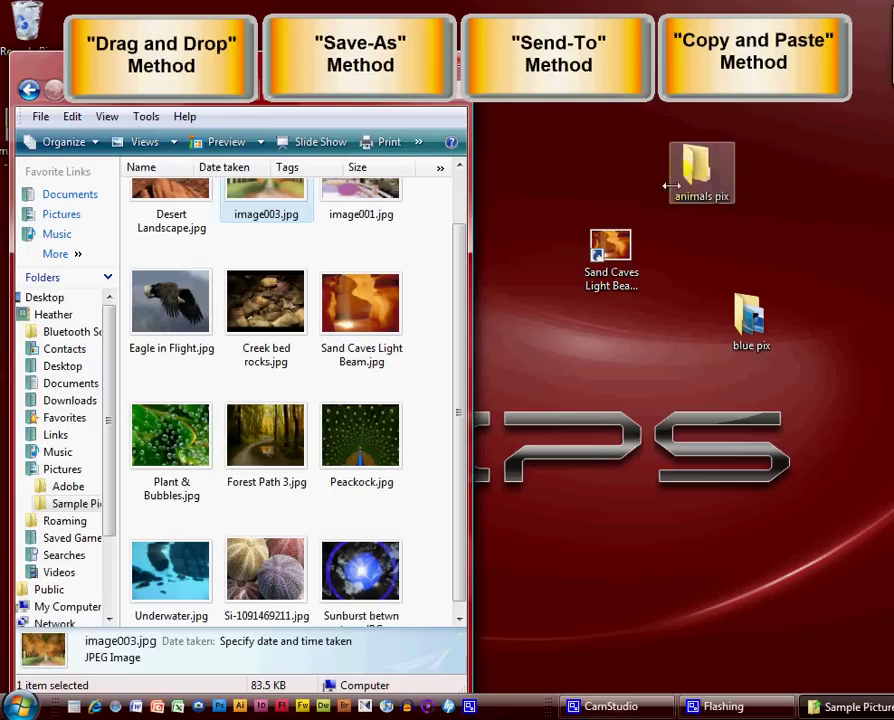
scroll(455, 318, "down", 1)
right_click(357, 417)
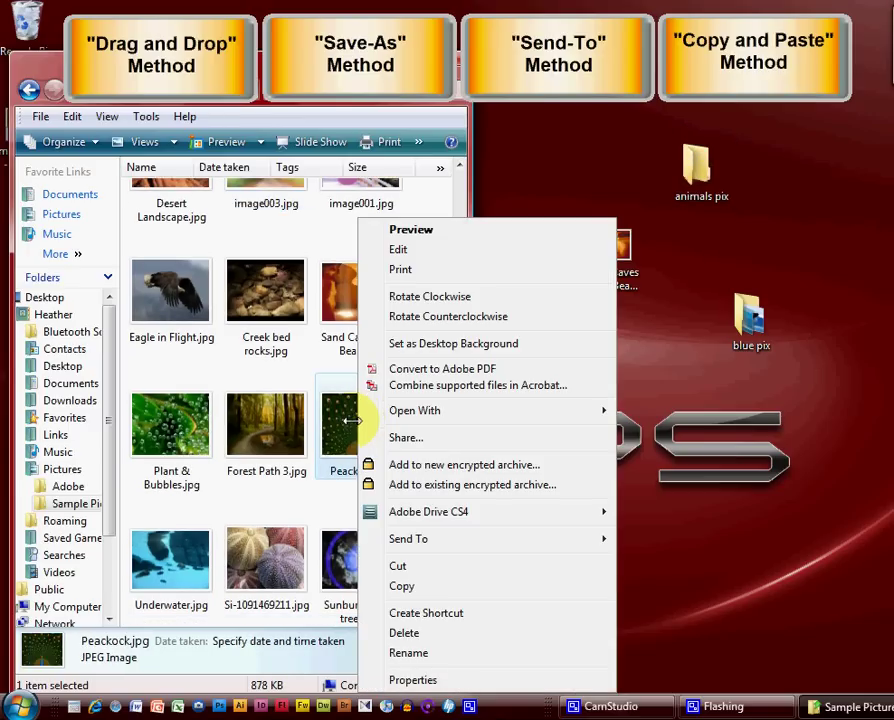
left_click(403, 586)
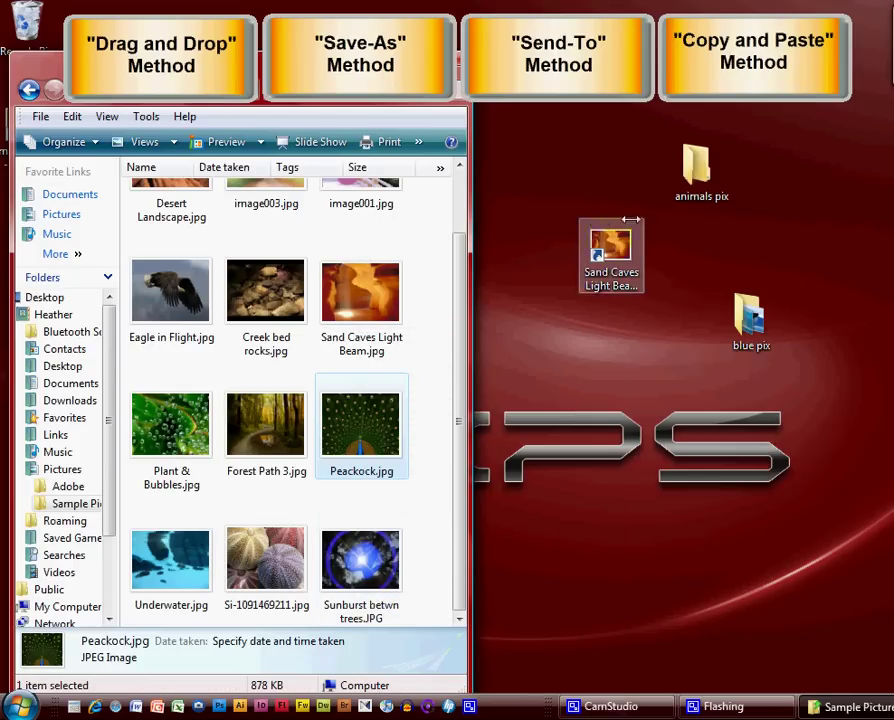
right_click(694, 161)
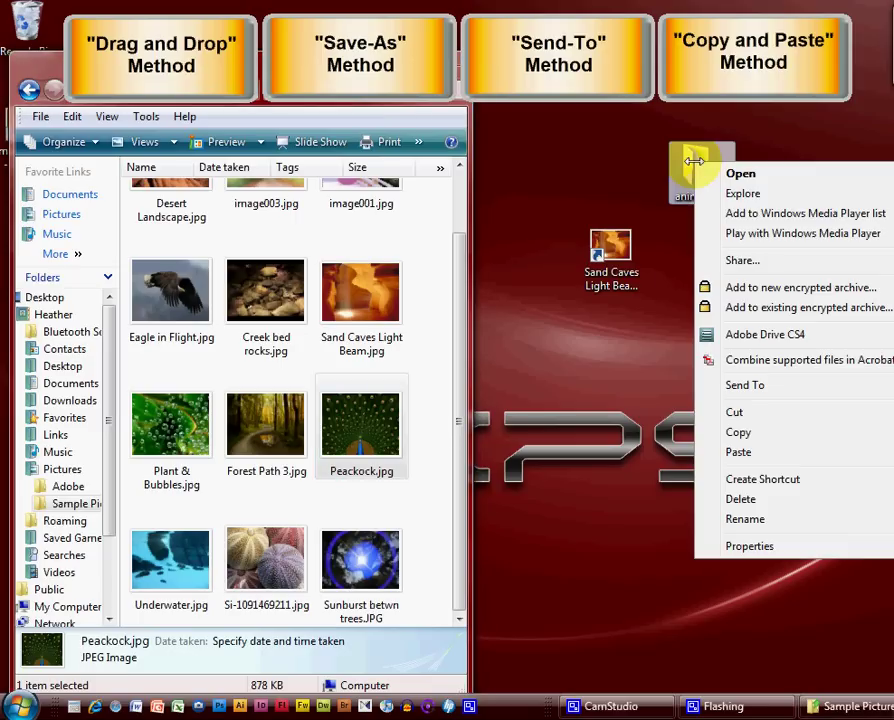
left_click(742, 452)
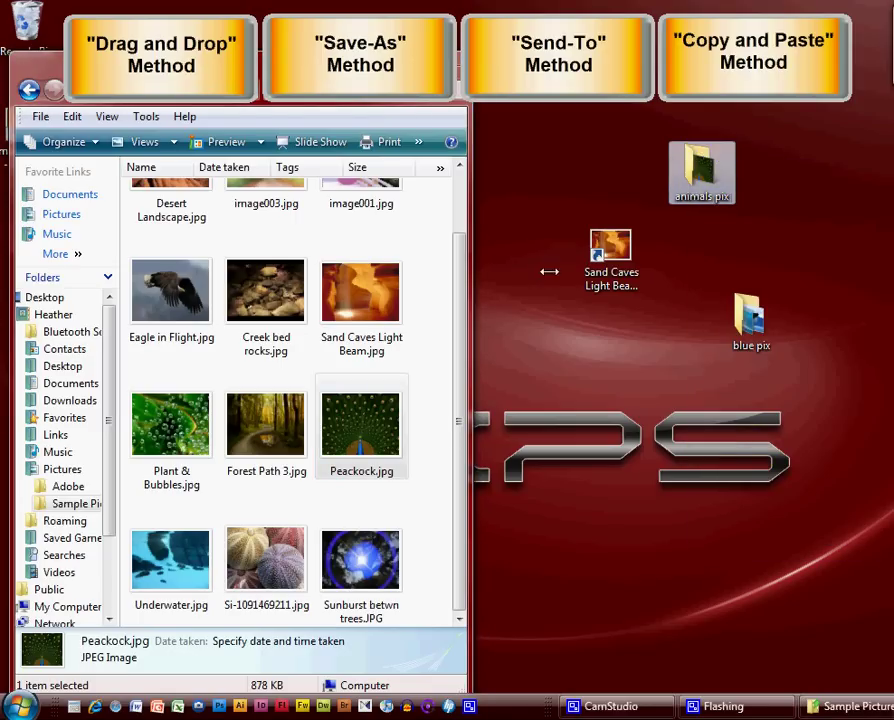
Step: Copy Eagle in Flight.jpg and paste it into animals pix
right_click(164, 283)
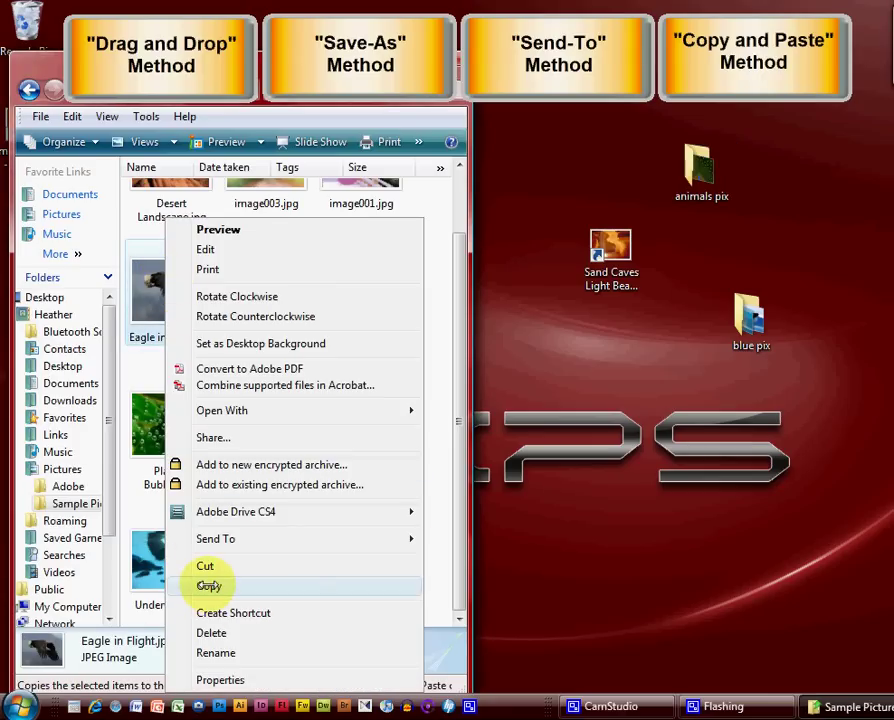
left_click(208, 586)
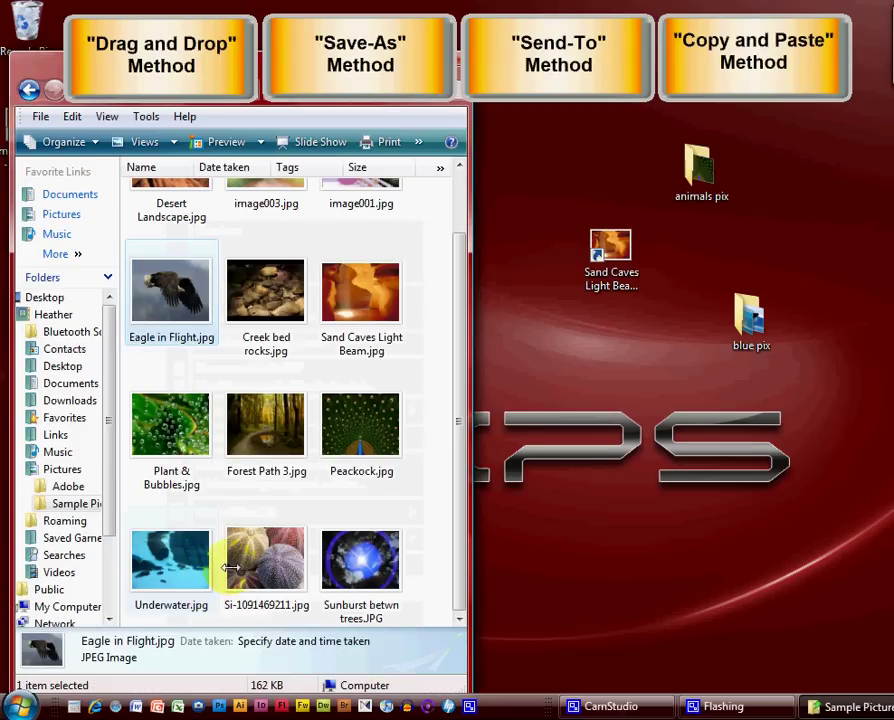
right_click(694, 165)
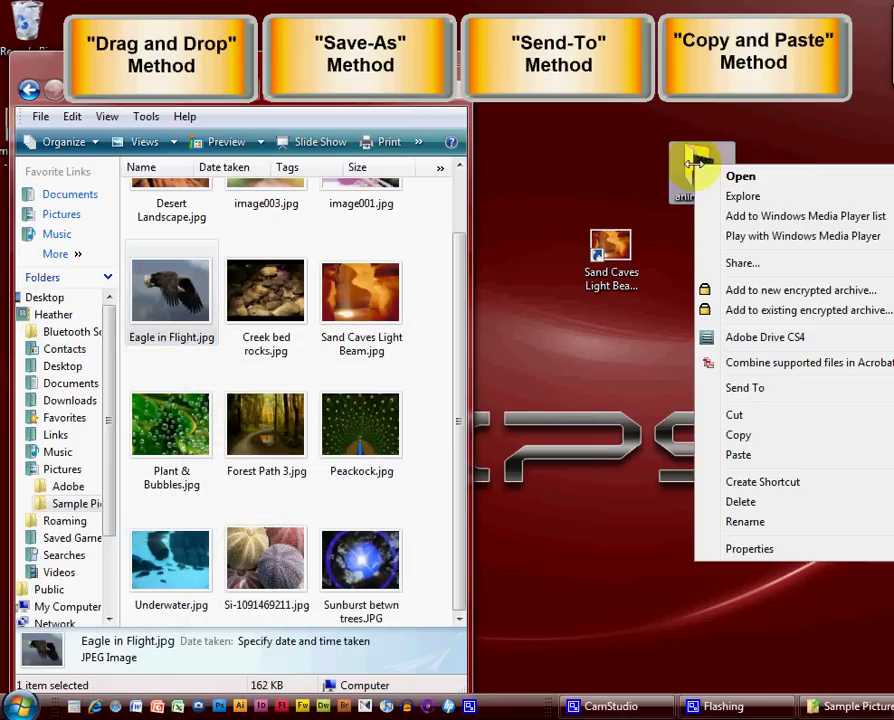
left_click(738, 455)
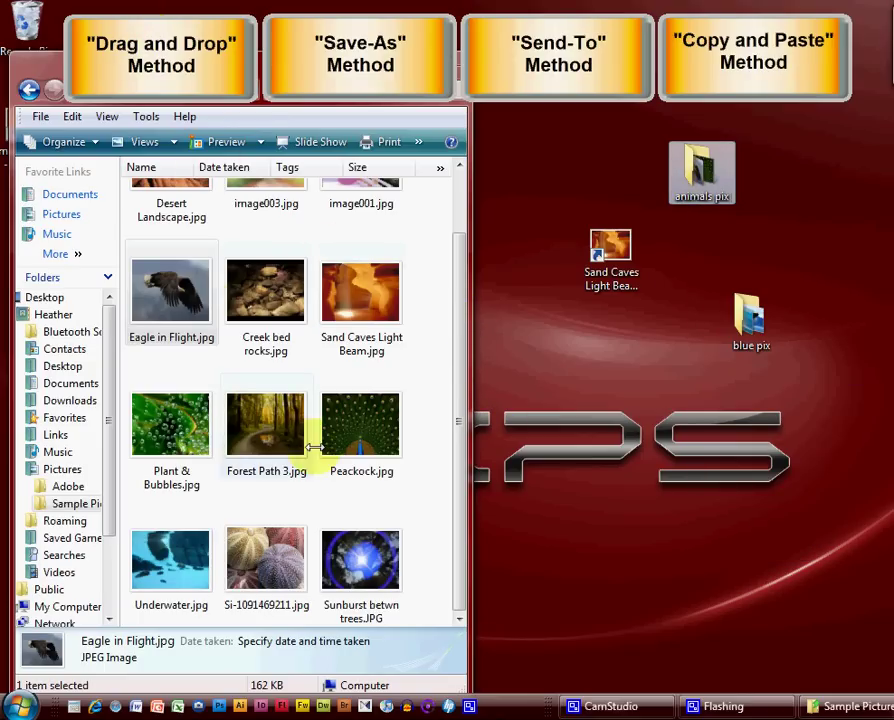
Step: Move Si-1091469211.jpg into animals pix and copy Peacock.jpg into blue pix
left_click(462, 420)
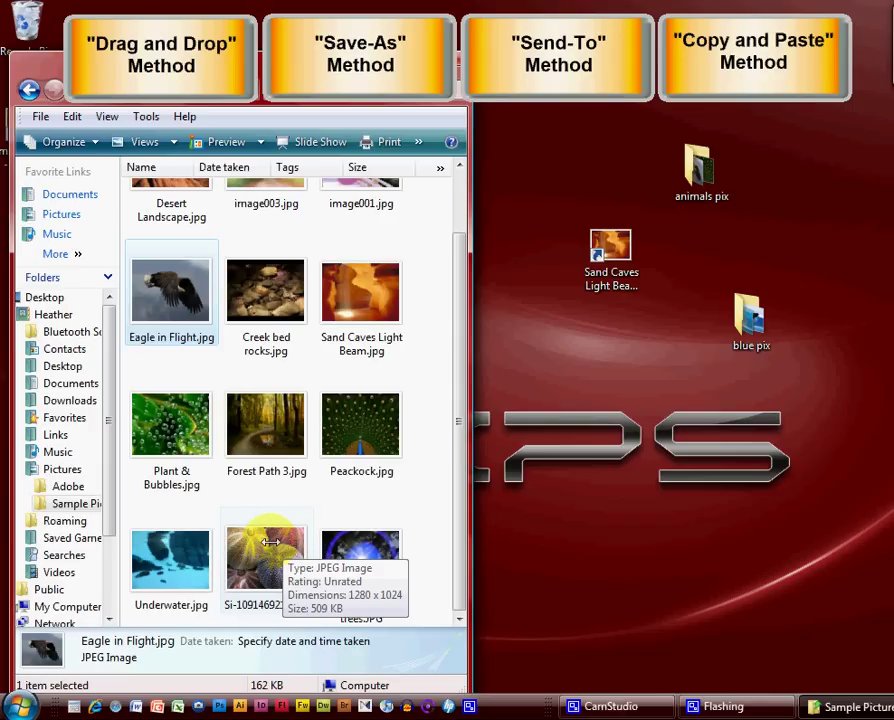
left_click_drag(289, 529, 700, 172)
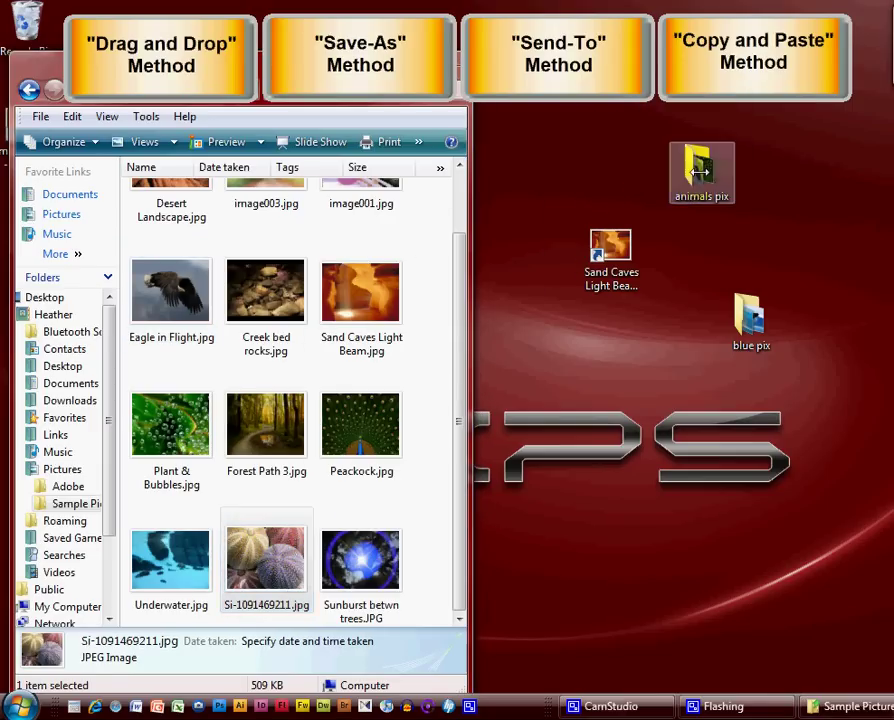
left_click(344, 410)
right_click(344, 410)
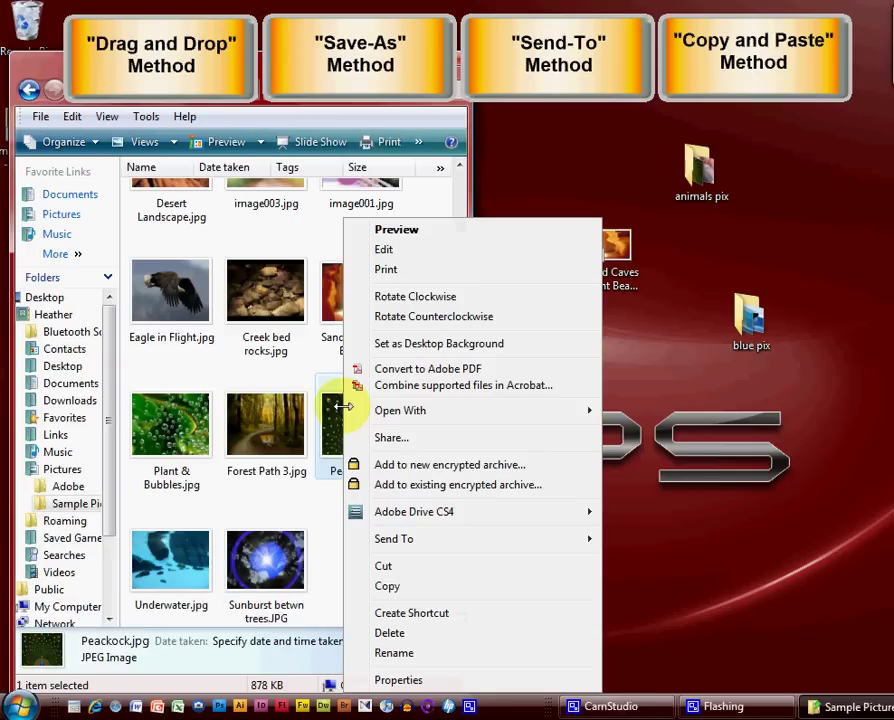
left_click(389, 586)
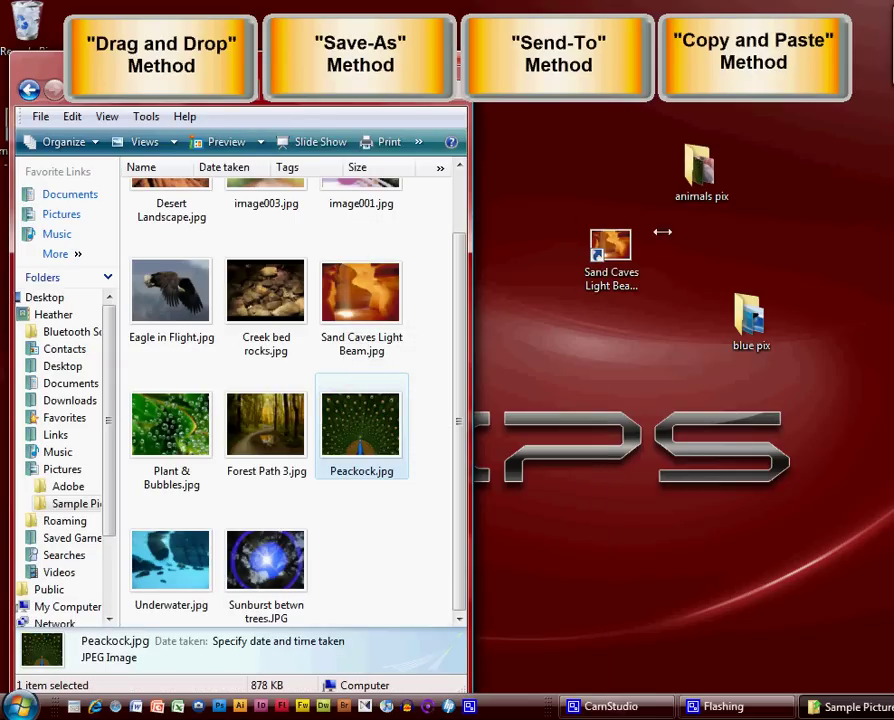
right_click(740, 312)
left_click(782, 584)
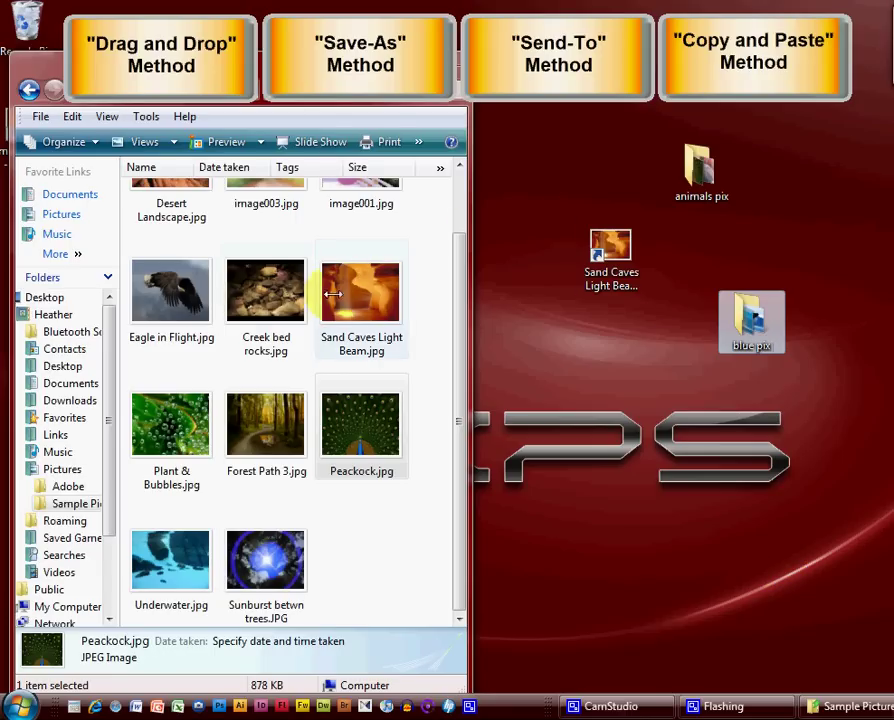
Step: Create a desktop shortcut to Sand Caves Light Beam.jpg via Send To
right_click(346, 290)
mouse_move(394, 537)
left_click(640, 577)
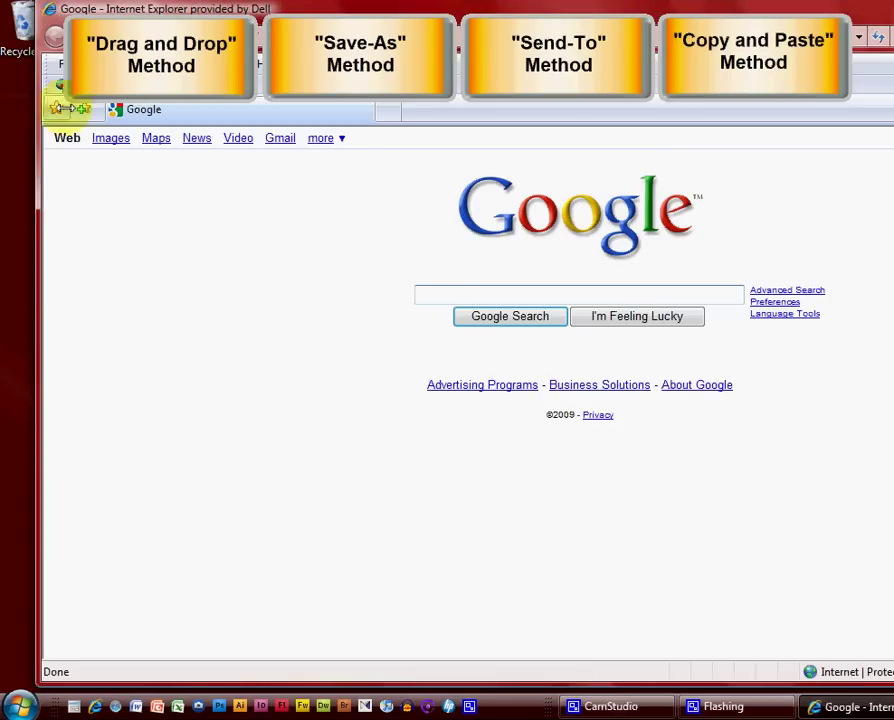
Step: Search Google Images for 'cute fish' and open the puffer fish result at full size
left_click(108, 139)
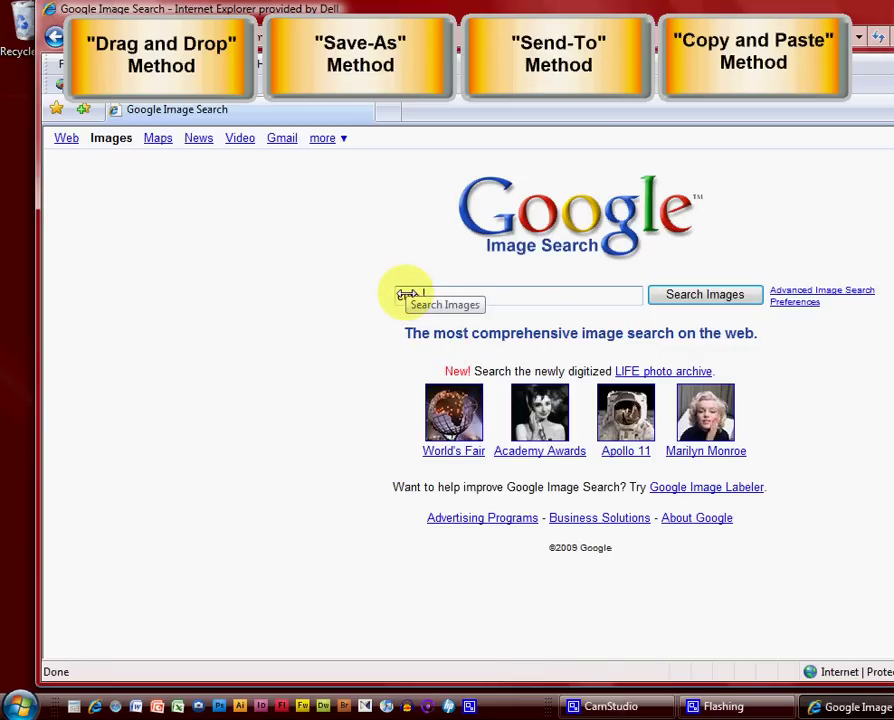
key("Return")
left_click(377, 346)
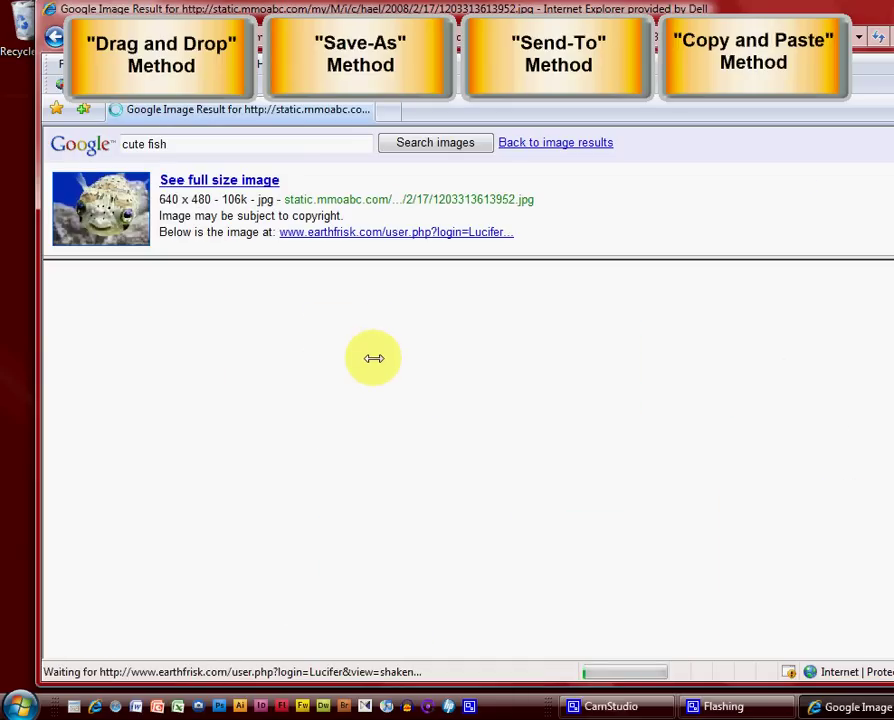
left_click(218, 179)
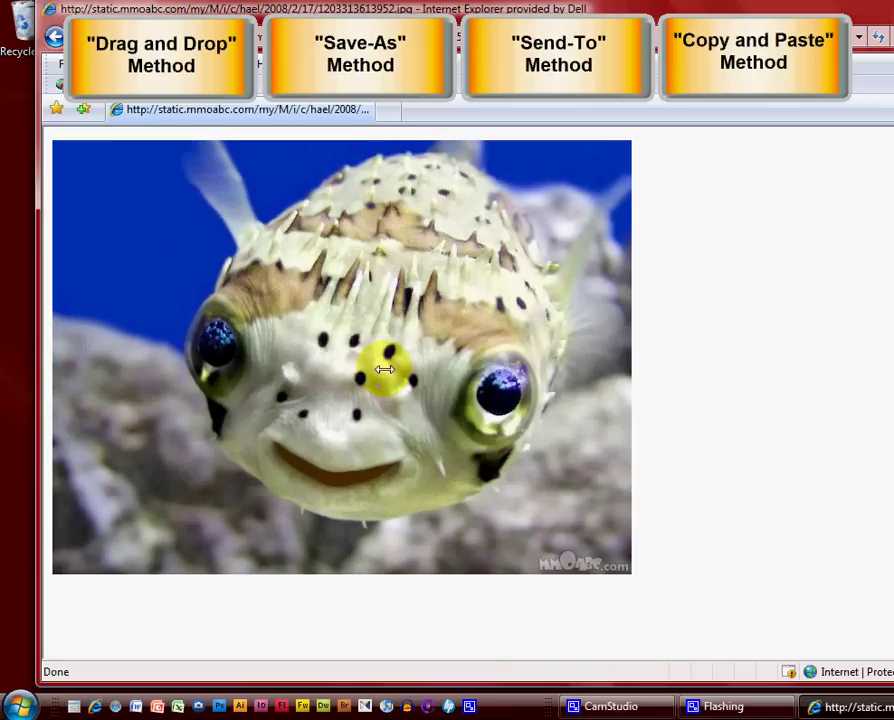
Step: Save the puffer fish picture to the Desktop as 1203313613952.jpg and close Internet Explorer
right_click(383, 254)
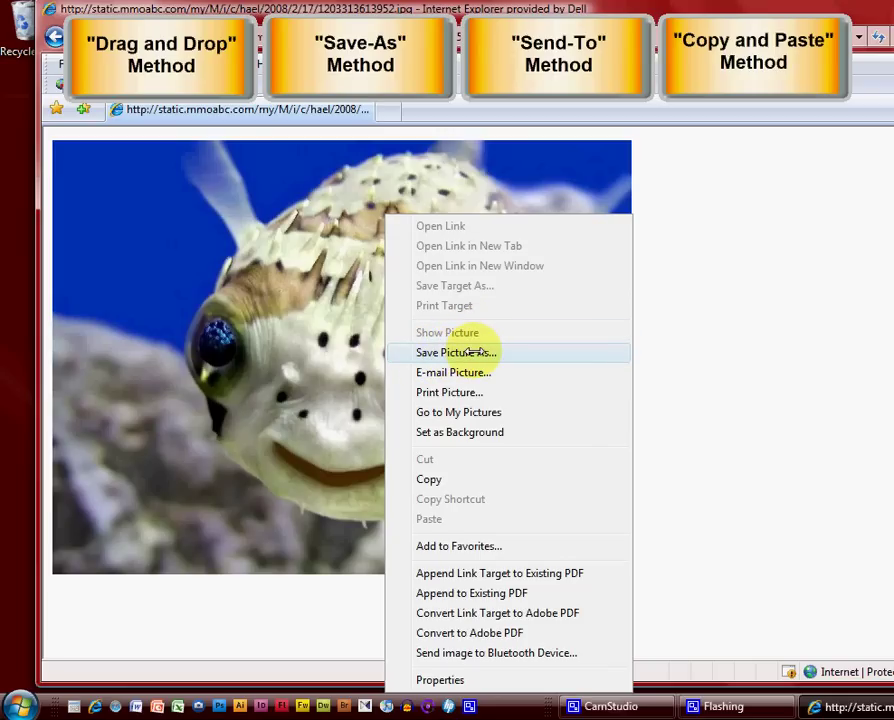
left_click(468, 352)
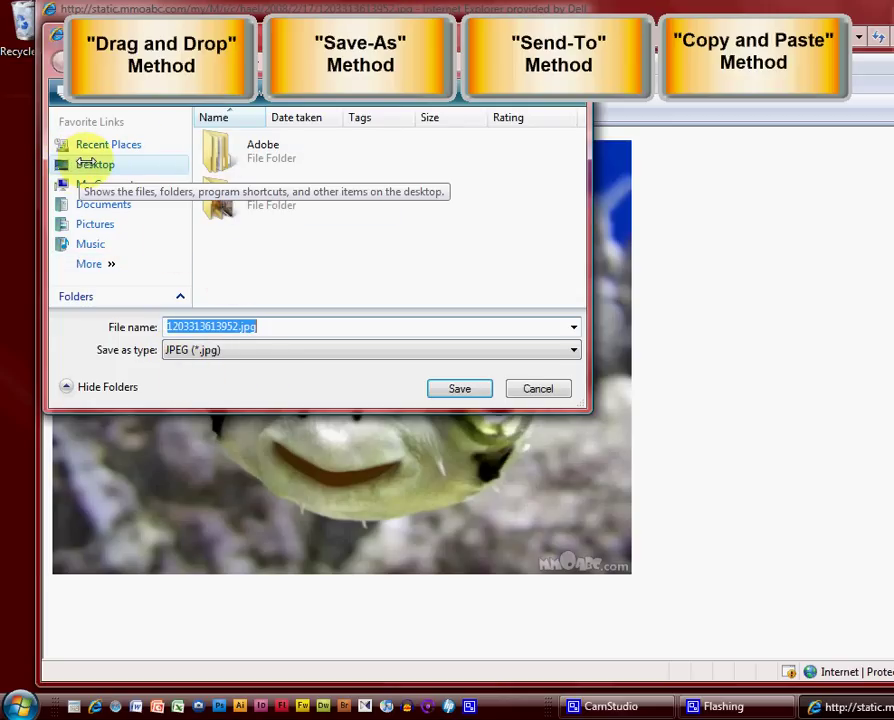
left_click(85, 164)
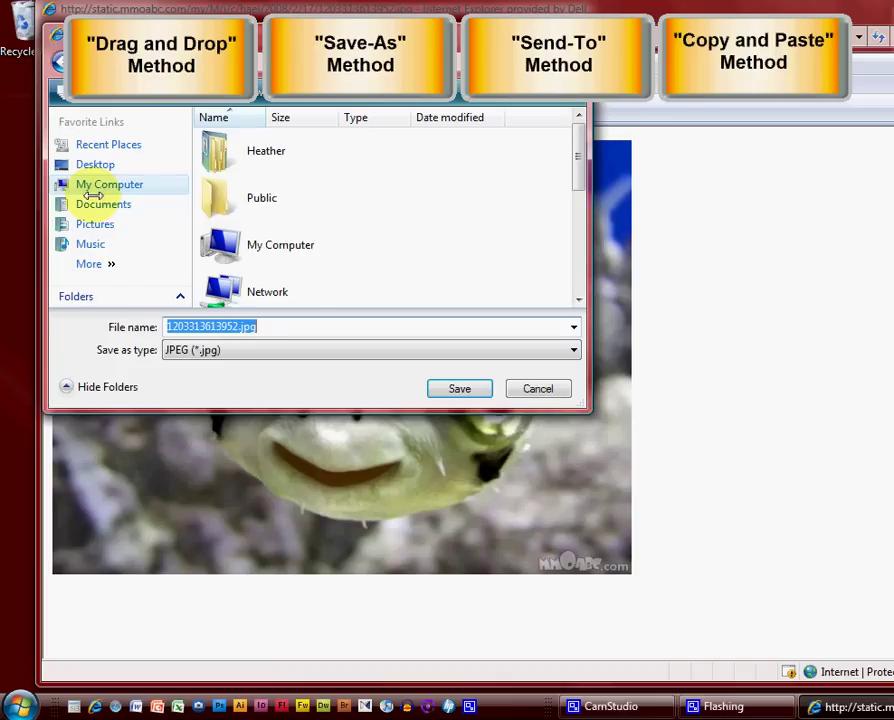
left_click(458, 386)
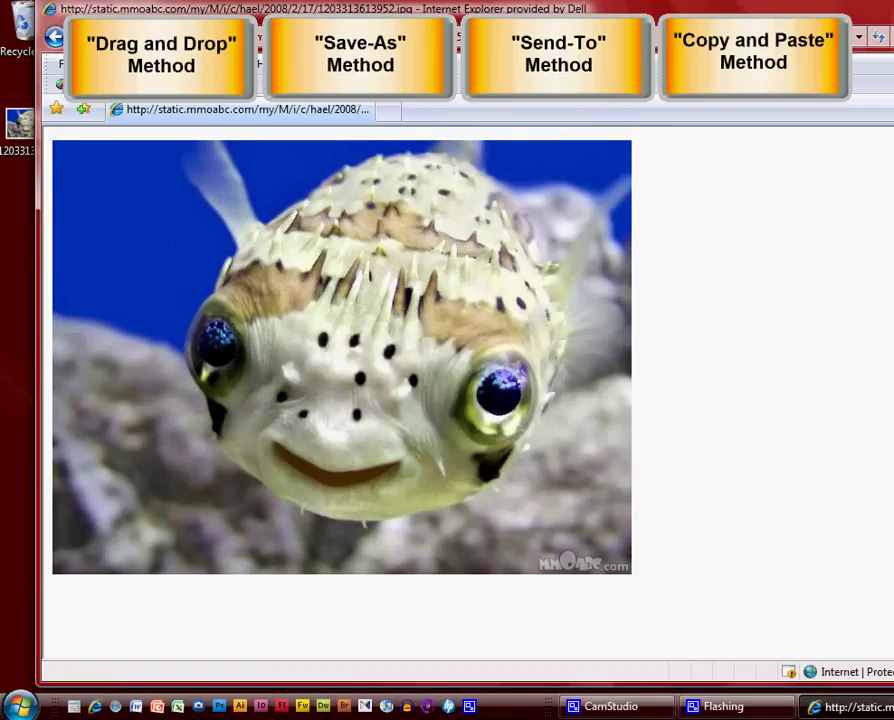
key("alt+F4")
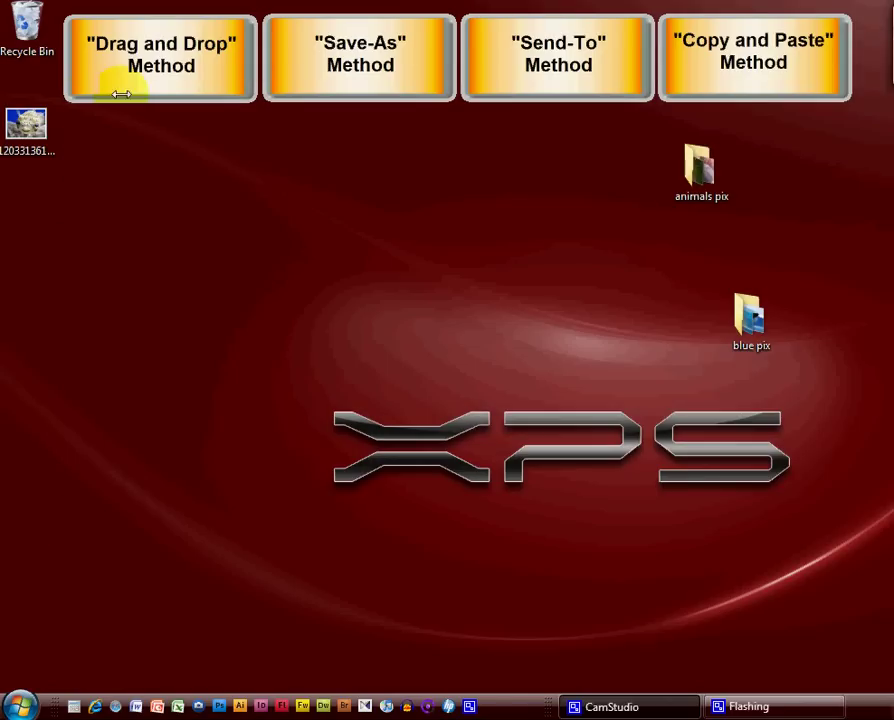
Step: Move 1203313613952.jpg to the desktop centre, view it in Photo Gallery, then close it
left_click_drag(24, 122, 383, 232)
double_click(383, 232)
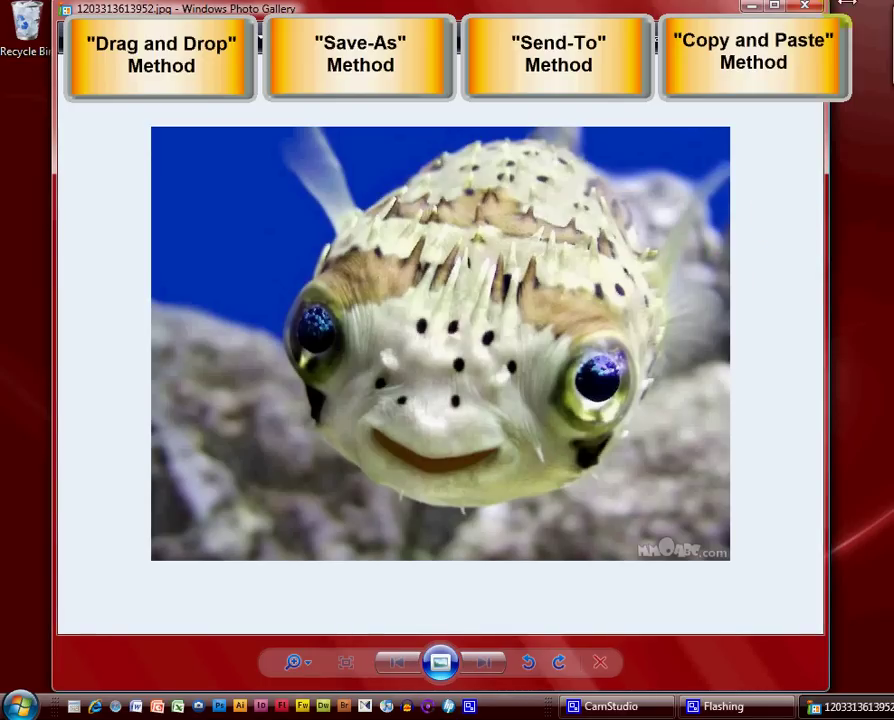
left_click(804, 6)
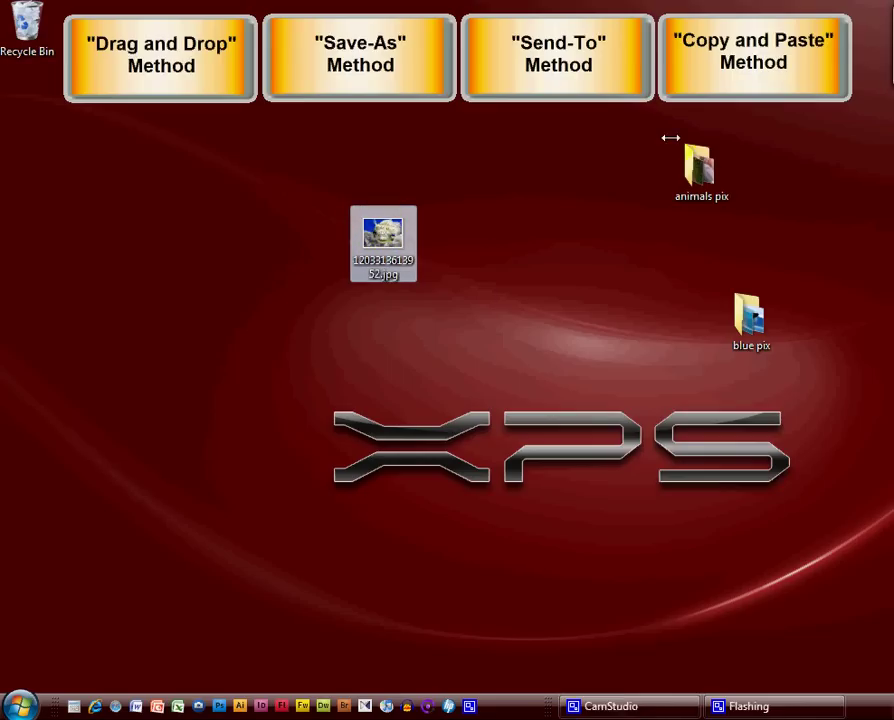
Step: Drag Eagle in Flight.jpg, Peacock.jpg and Si-1091469211.jpg from animals pix onto the desktop
double_click(698, 168)
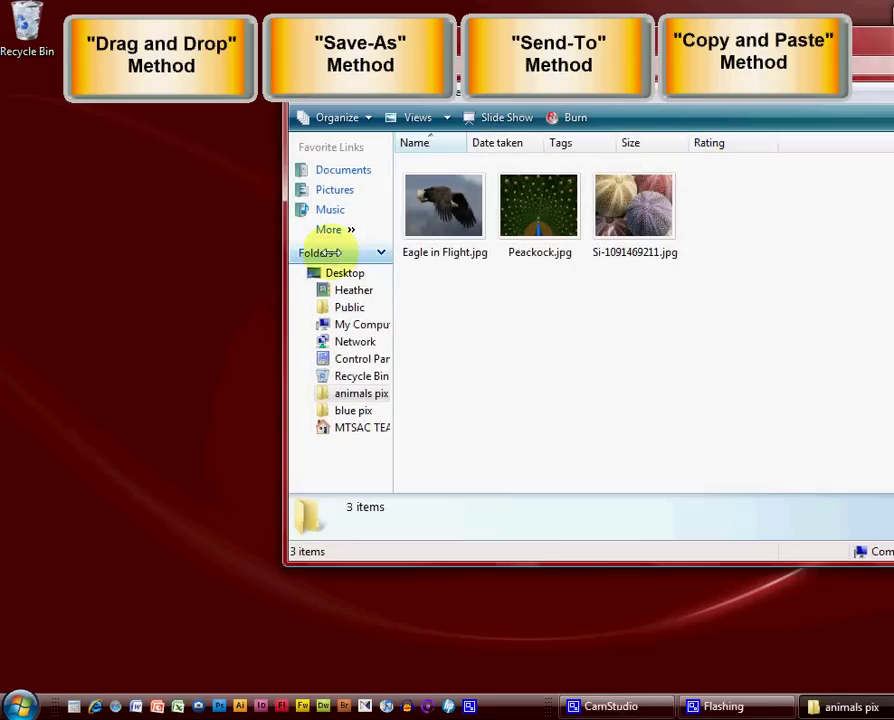
left_click_drag(443, 206, 70, 195)
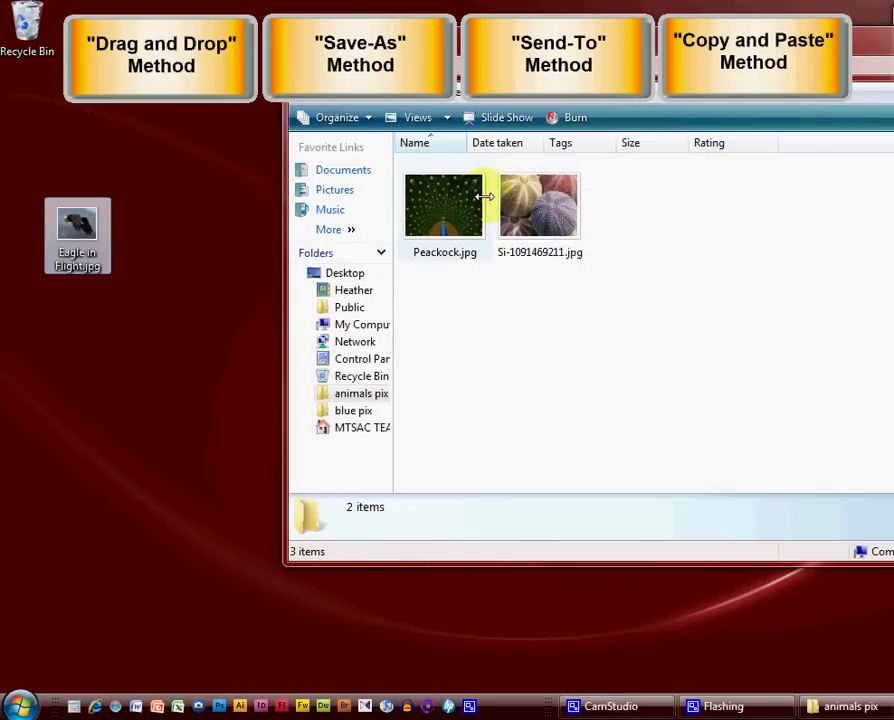
left_click_drag(443, 206, 124, 244)
left_click_drag(420, 207, 190, 210)
key("alt+F4")
Step: Copy Si-1091469211.jpg from the desktop and paste it into animals pix
right_click(190, 206)
mouse_move(236, 527)
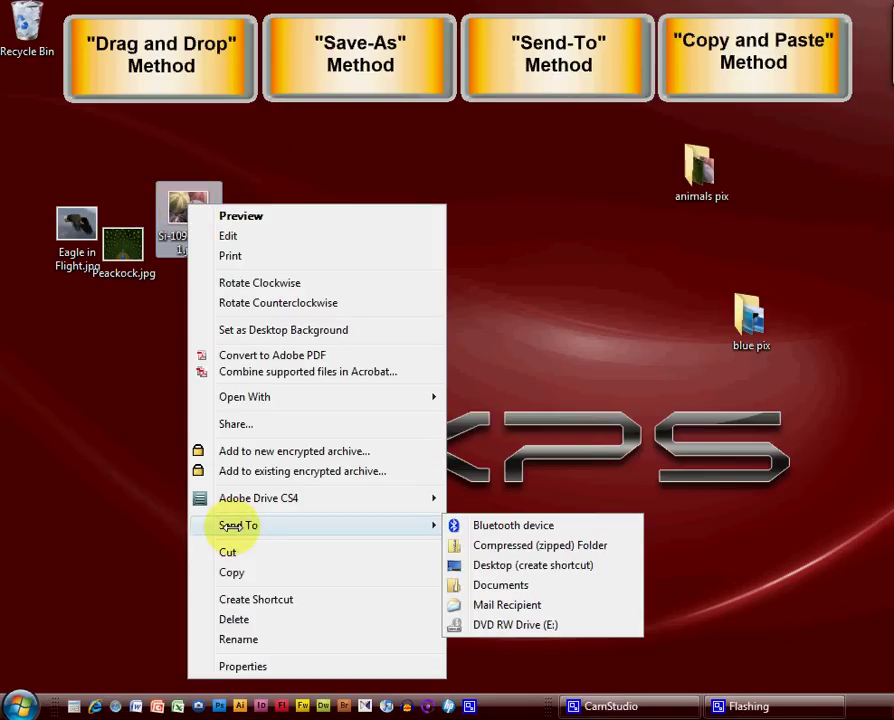
left_click(530, 567)
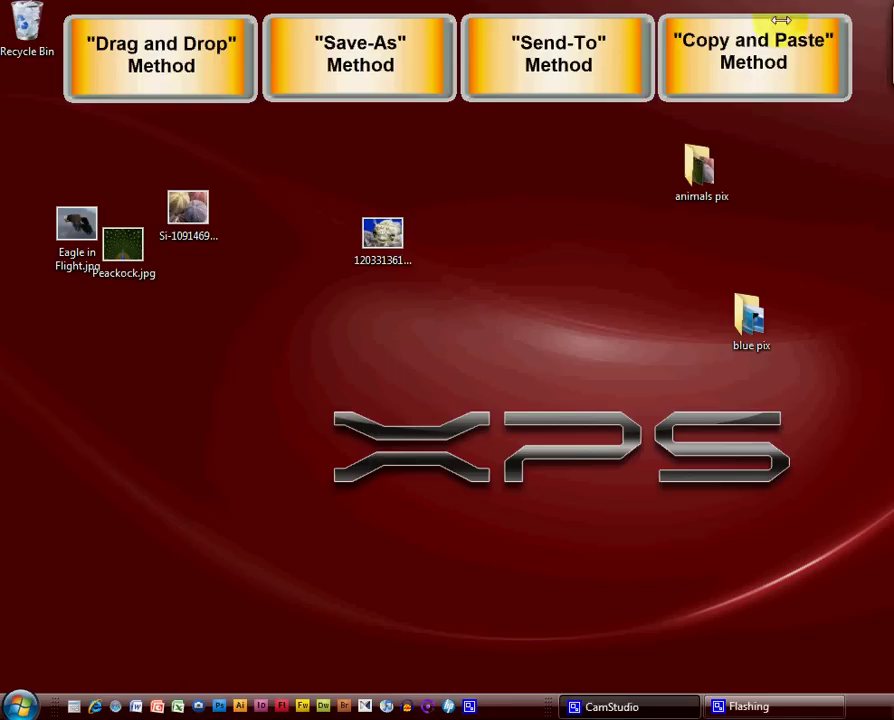
right_click(196, 200)
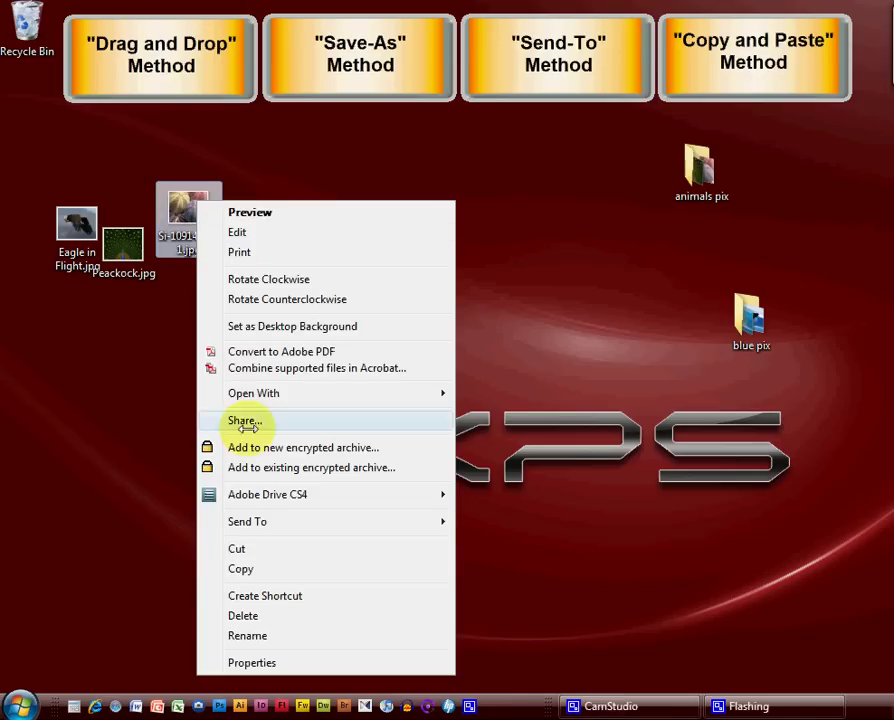
left_click(262, 568)
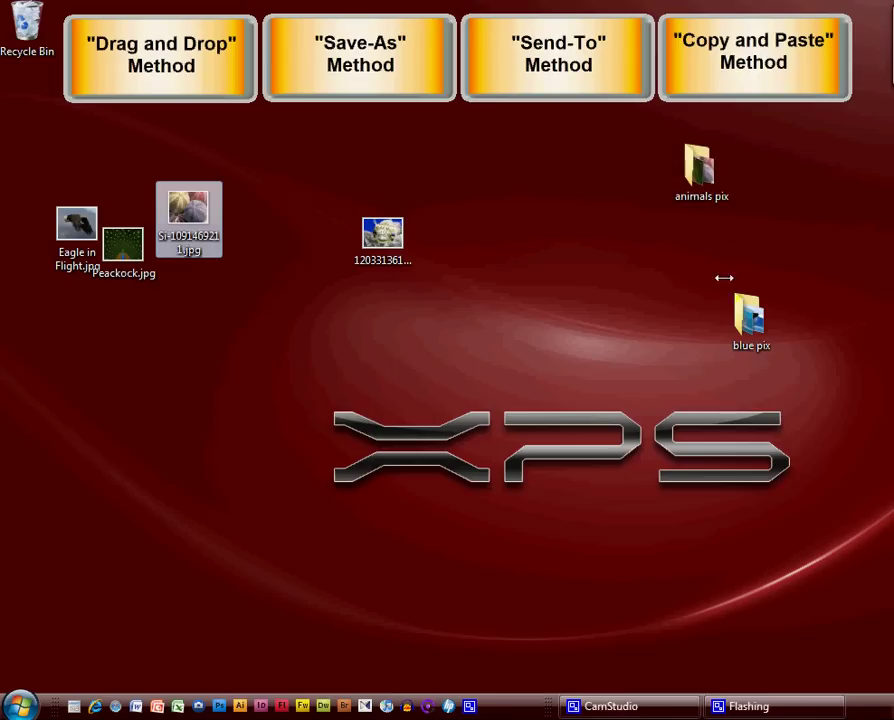
right_click(695, 160)
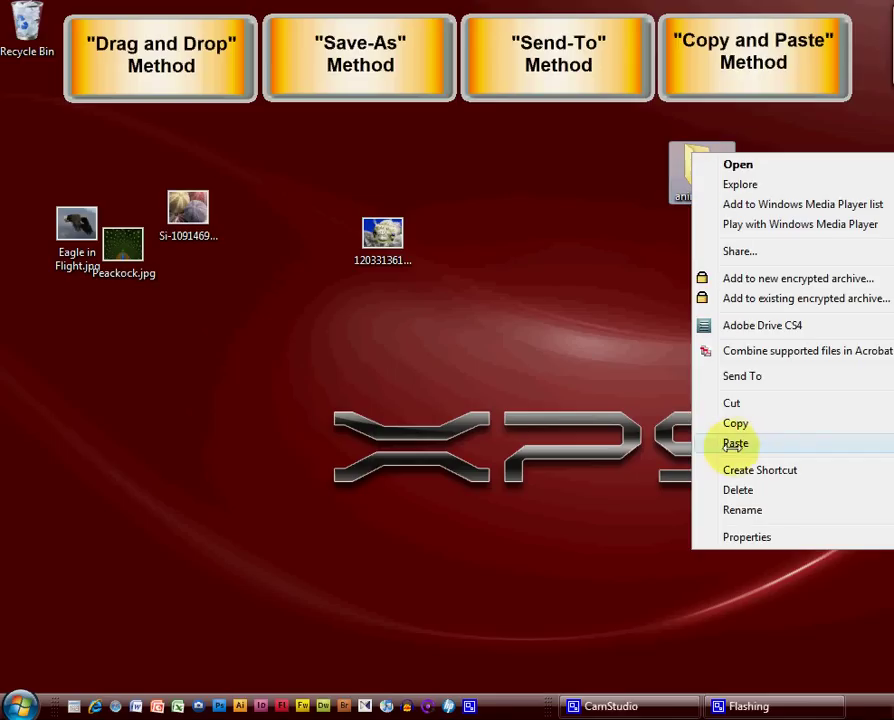
left_click(722, 443)
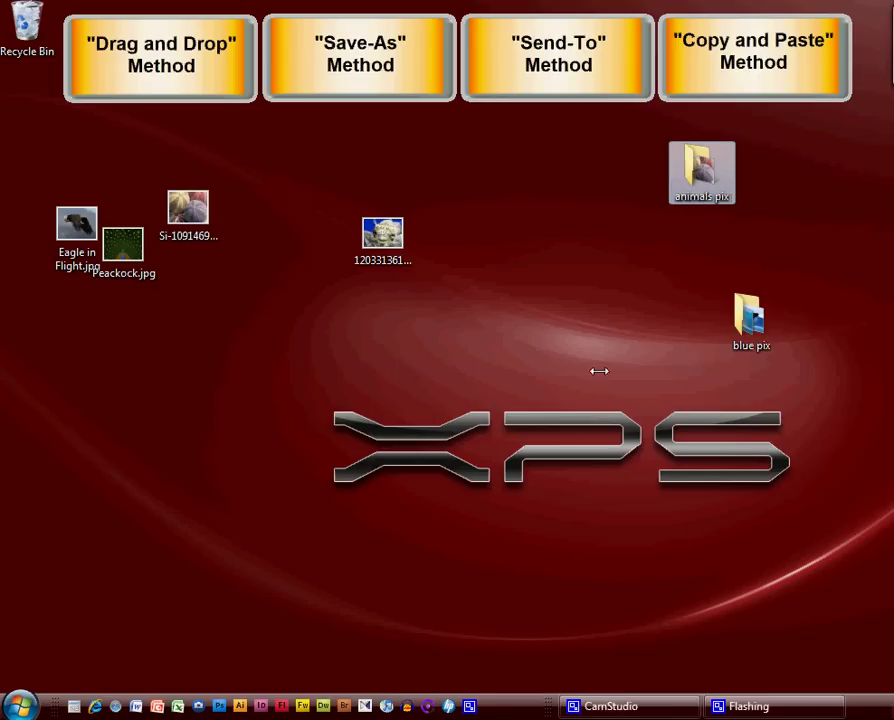